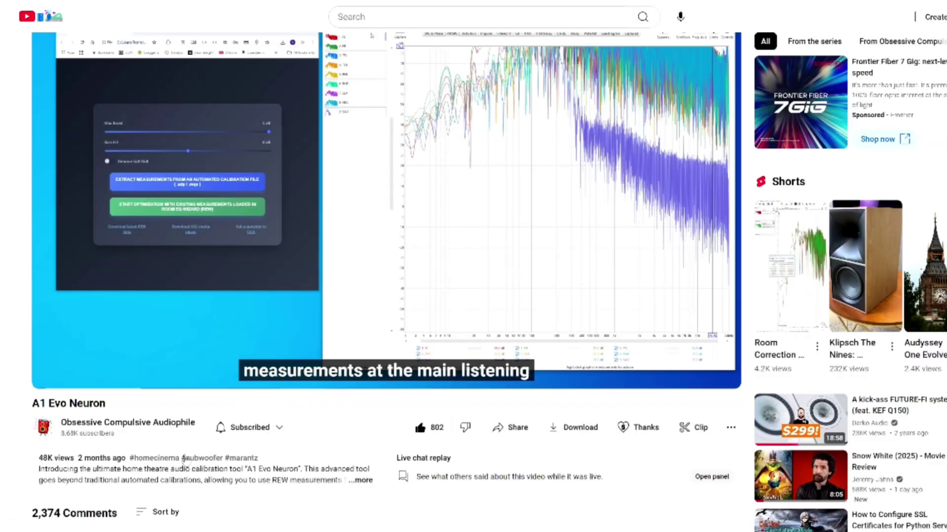
Step: Scroll down the A1 Evo Neuron YouTube video page toward its description
scroll(187, 461, down, 2)
Step: Expand the video description to its timeline and open the Sound Calibration folder on Google Drive
click(364, 368)
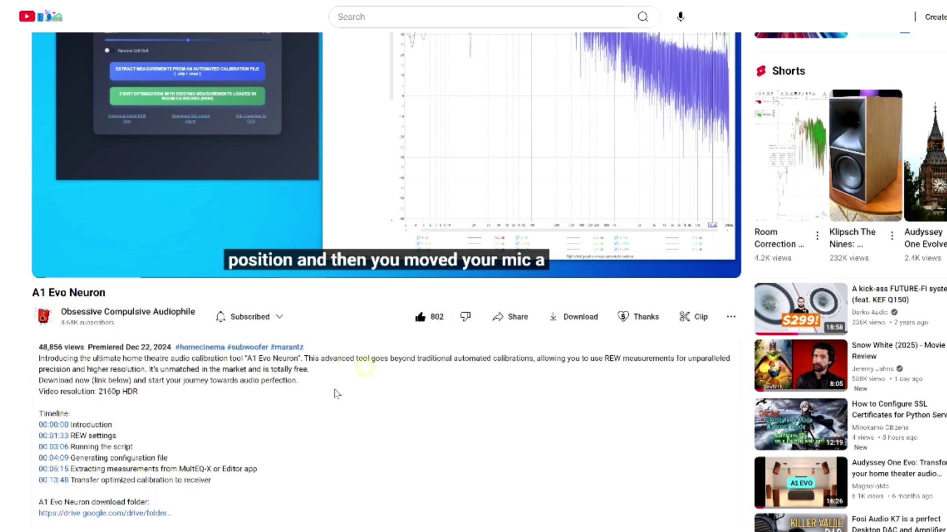
scroll(222, 416, down, 2)
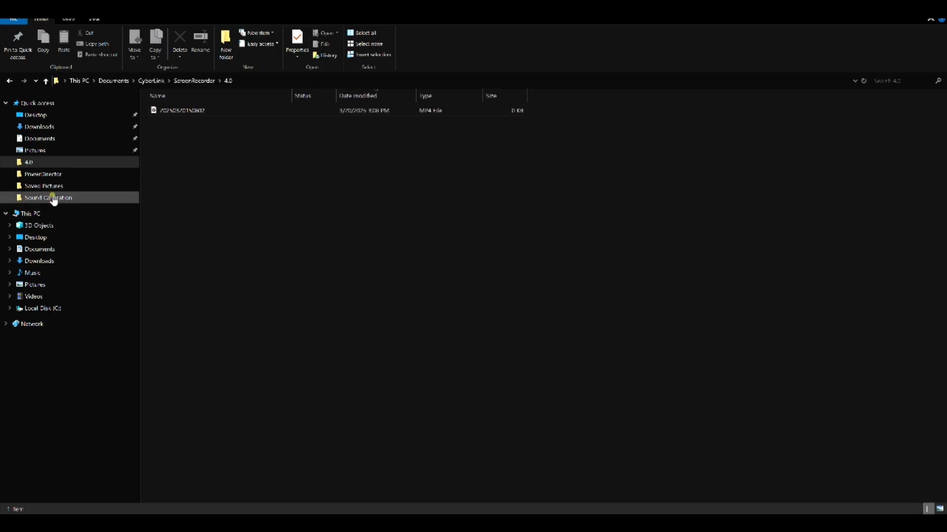
click(52, 198)
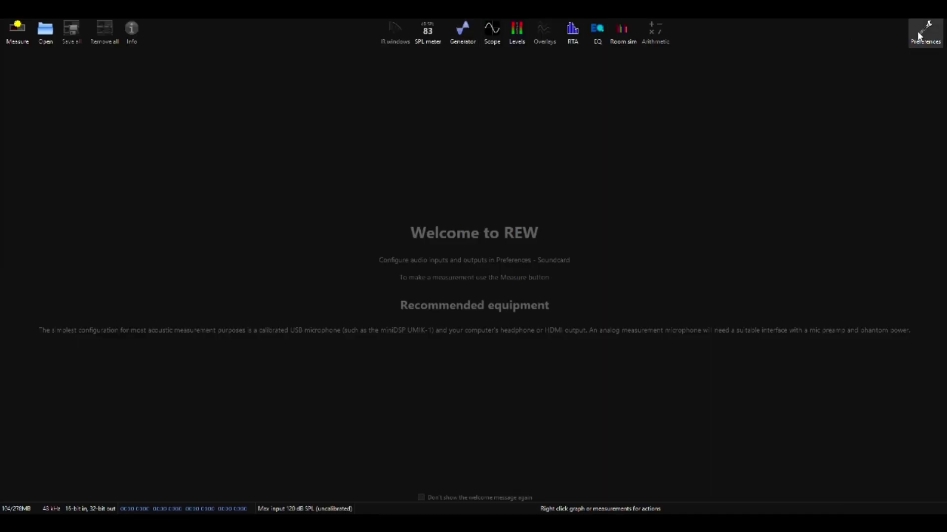
click(918, 32)
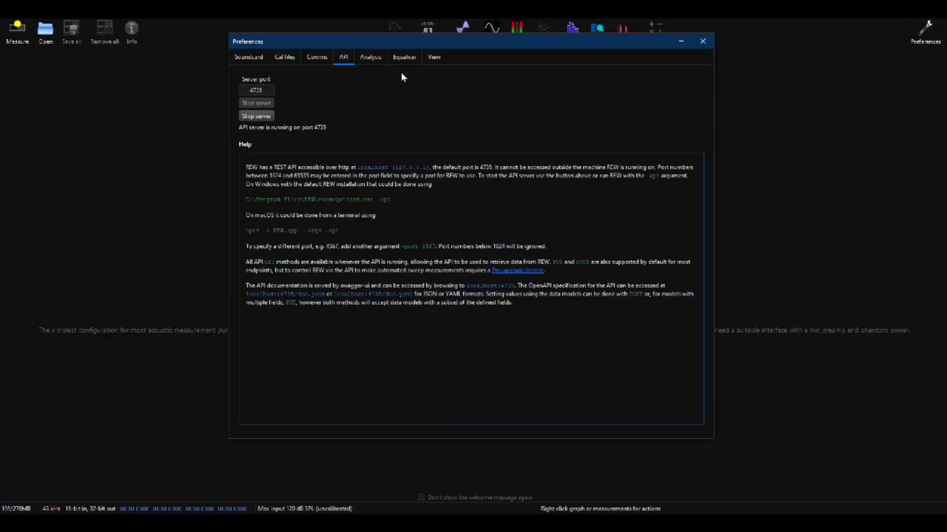
click(433, 57)
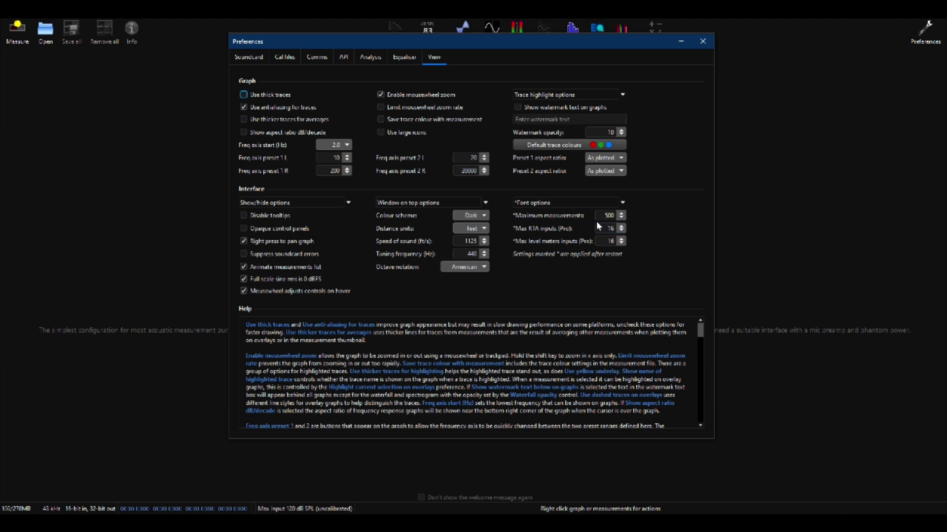
click(404, 58)
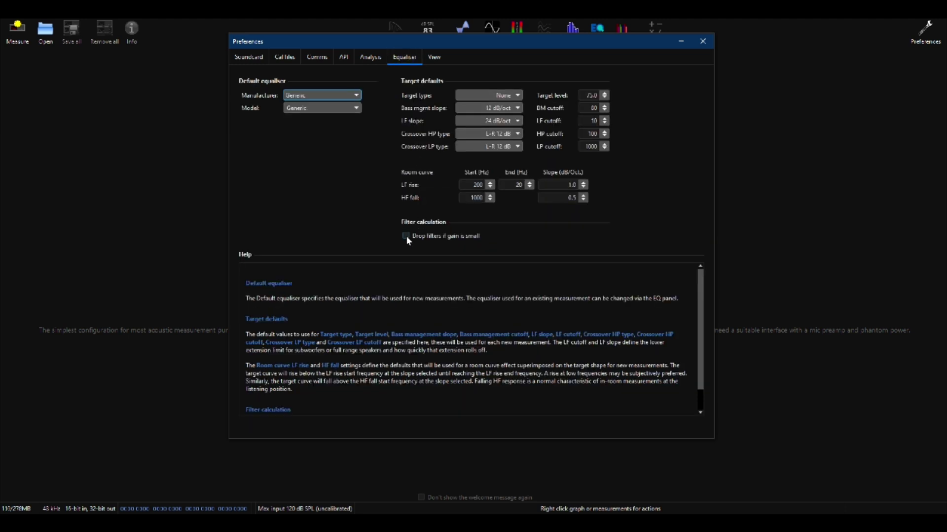
click(362, 58)
click(344, 58)
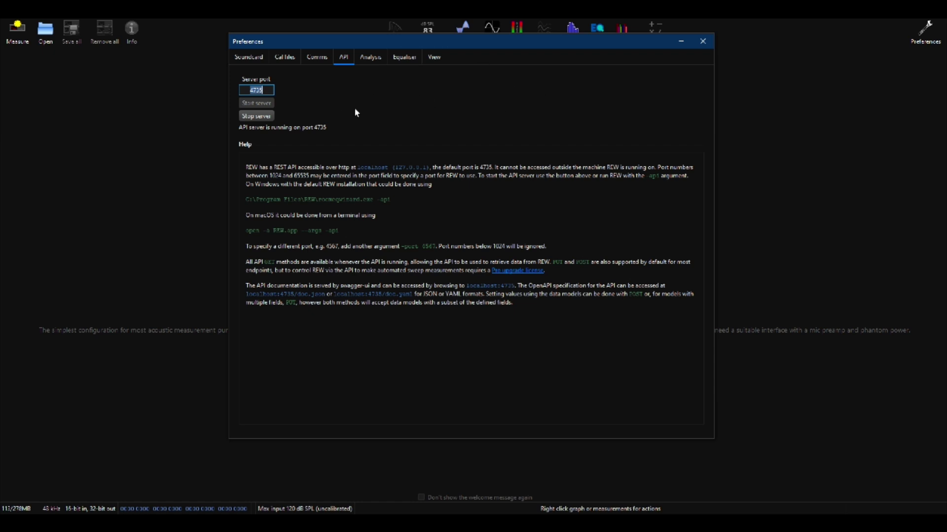
click(700, 43)
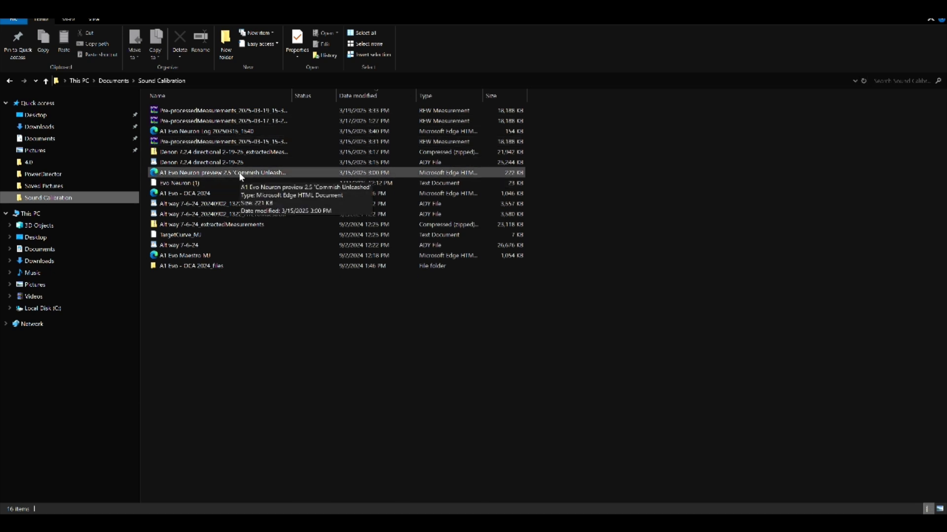
Step: Preview the A1 Evo Neuron page file in the browser, then go to the Downloads folder
click(241, 176)
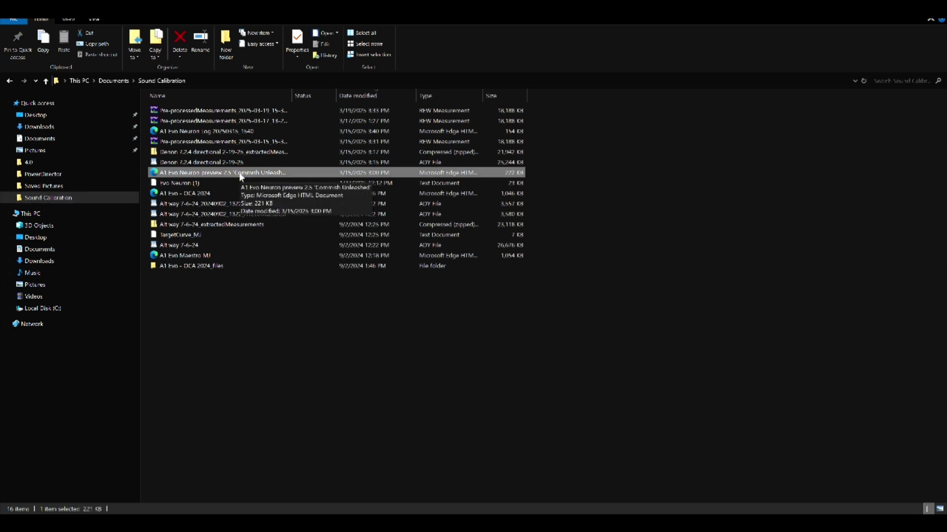
click(282, 503)
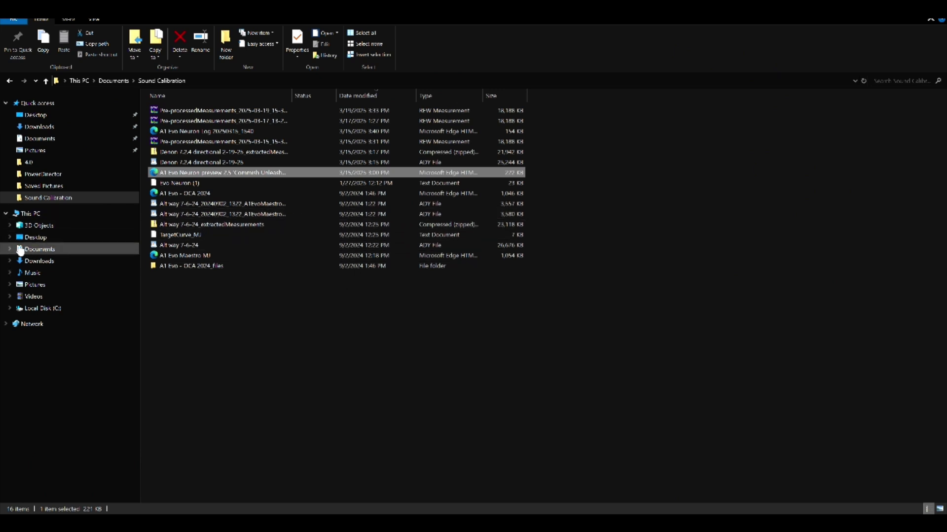
click(39, 262)
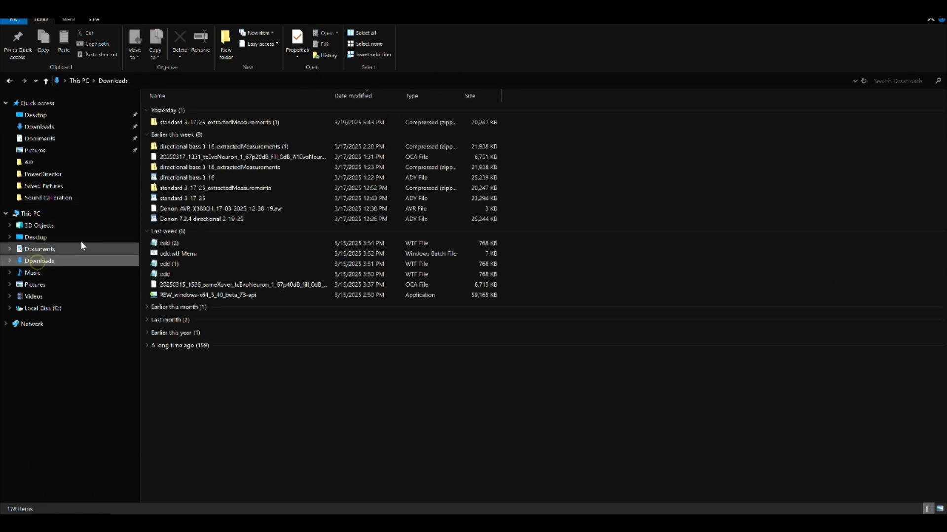
Step: Run odd.wtf Menu.bat and choose option 1 to generate the Denon AVR-X3800H .avr file
double_click(176, 254)
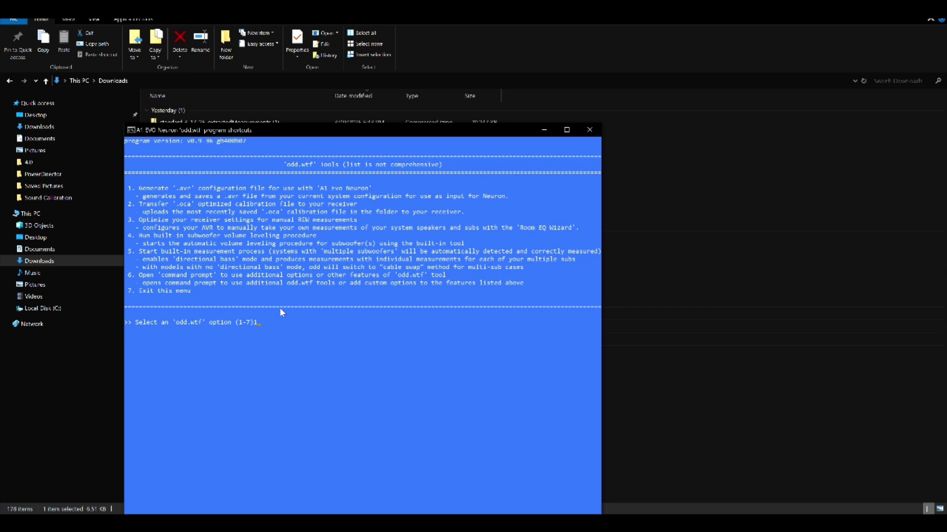
key(Return)
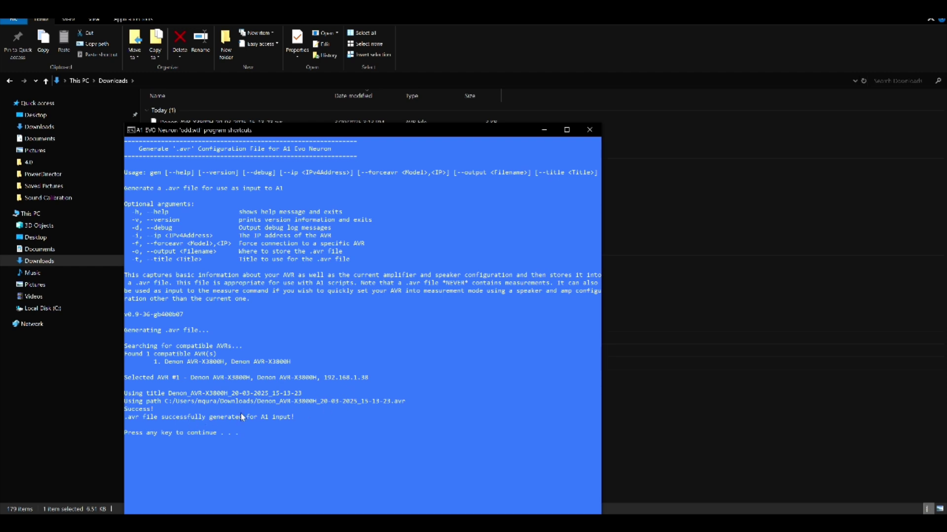
key(Return)
click(544, 129)
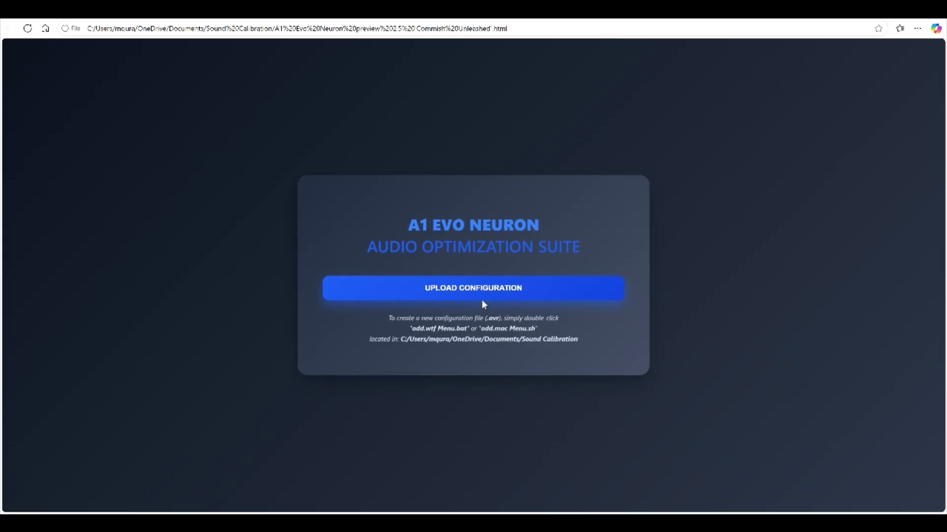
Step: Upload the Denon_AVR-X3800H .avr configuration file from Downloads into A1 Evo Neuron
click(483, 291)
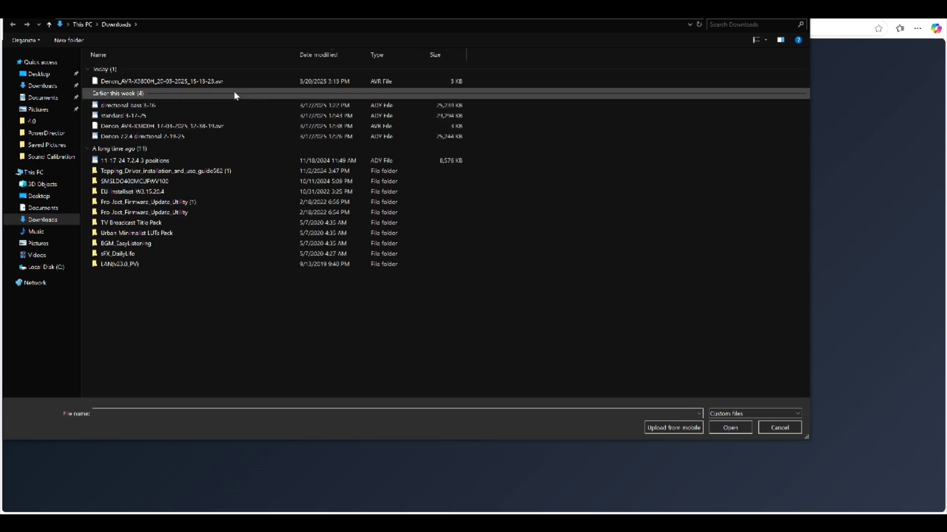
click(222, 81)
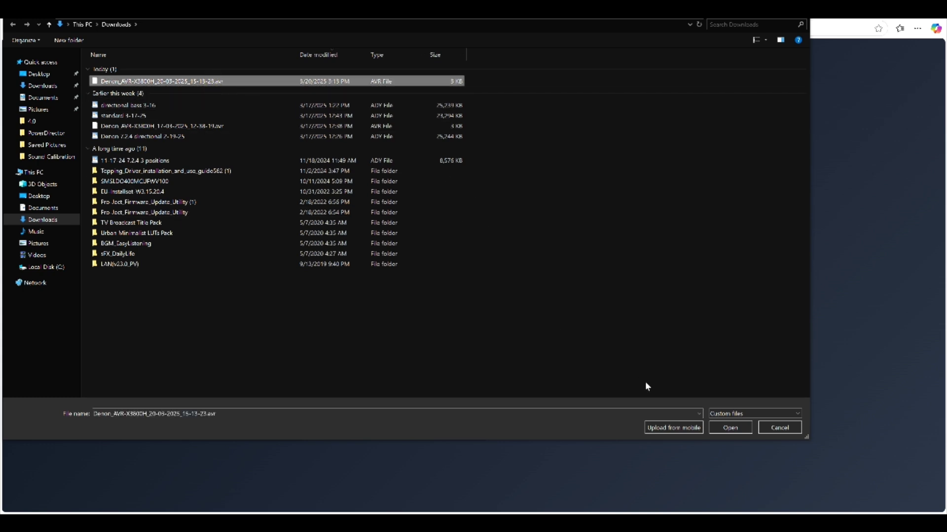
click(735, 428)
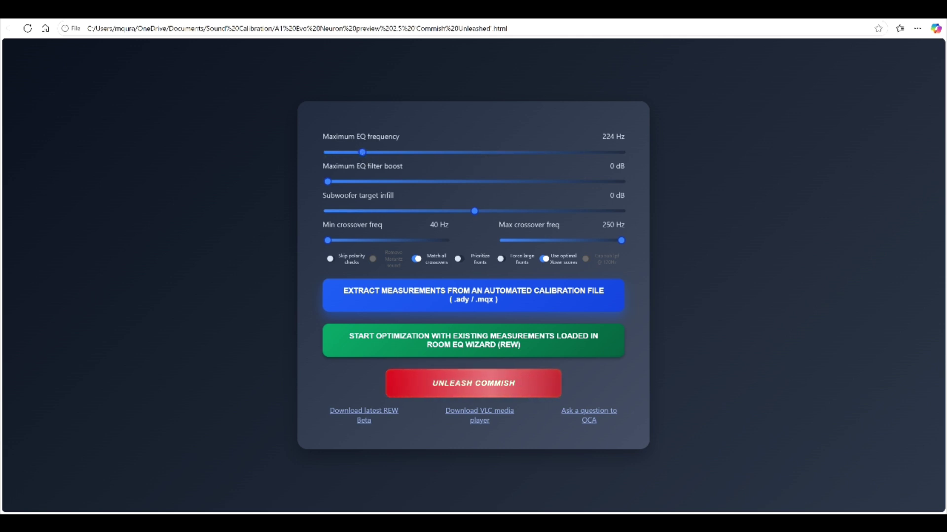
Step: Set Maximum EQ frequency to 500 Hz, turn off Match all crossovers, and open the calibration-file picker
drag(363, 153, 458, 170)
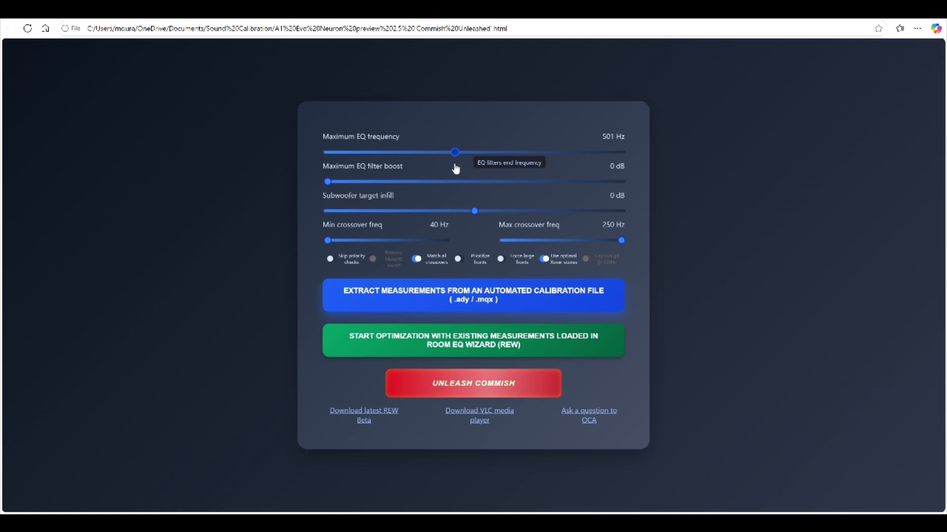
drag(455, 169, 457, 168)
drag(455, 169, 455, 169)
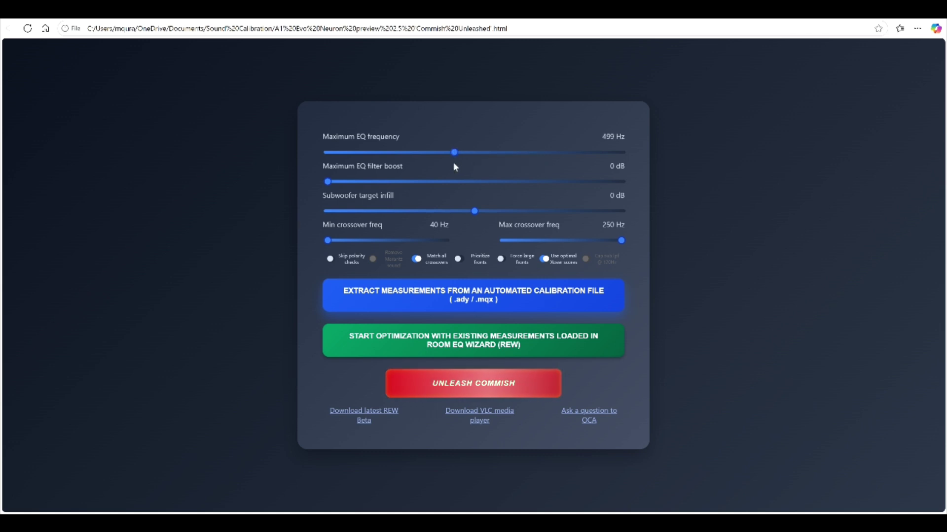
click(454, 156)
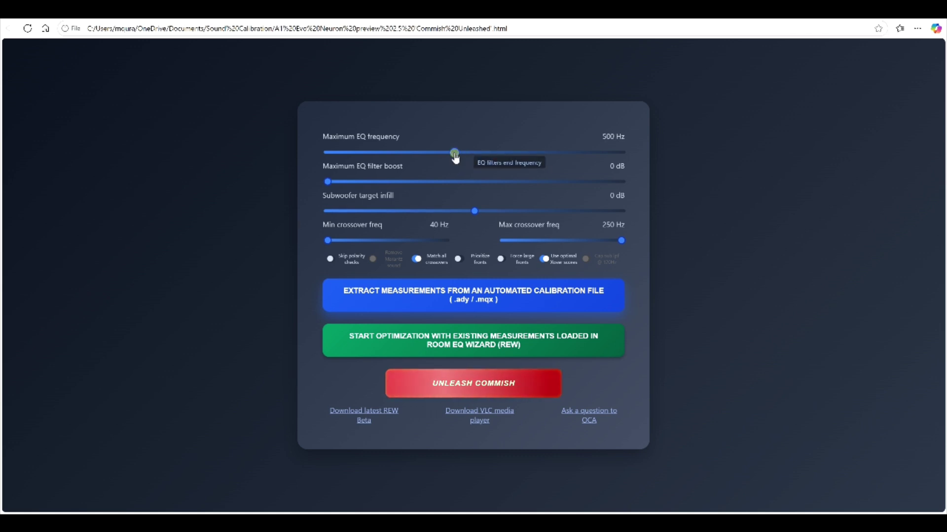
click(417, 259)
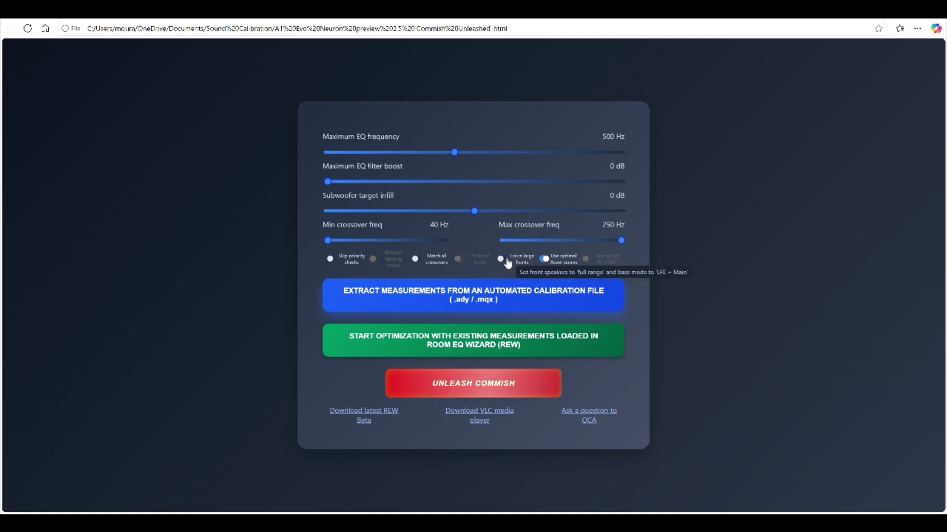
click(496, 304)
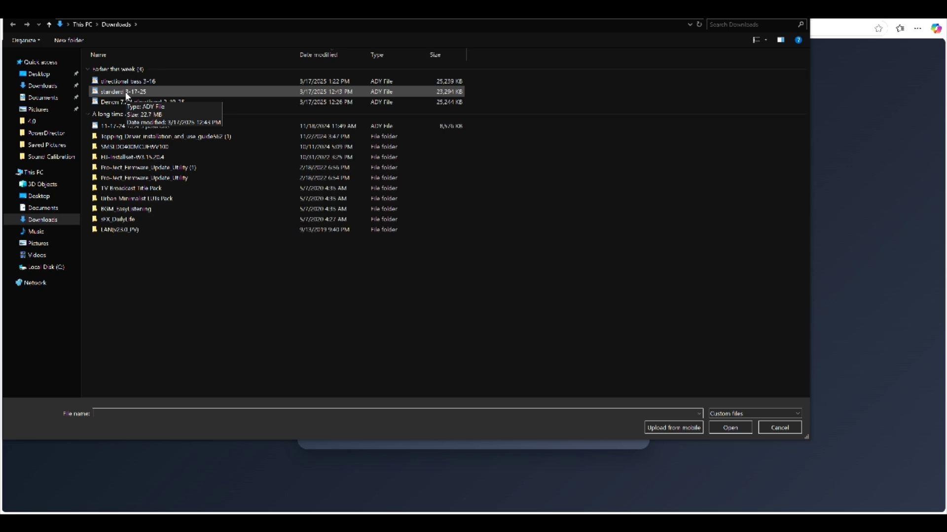
Step: Extract measurements from the standard 3-17-25 .ady calibration file
click(127, 95)
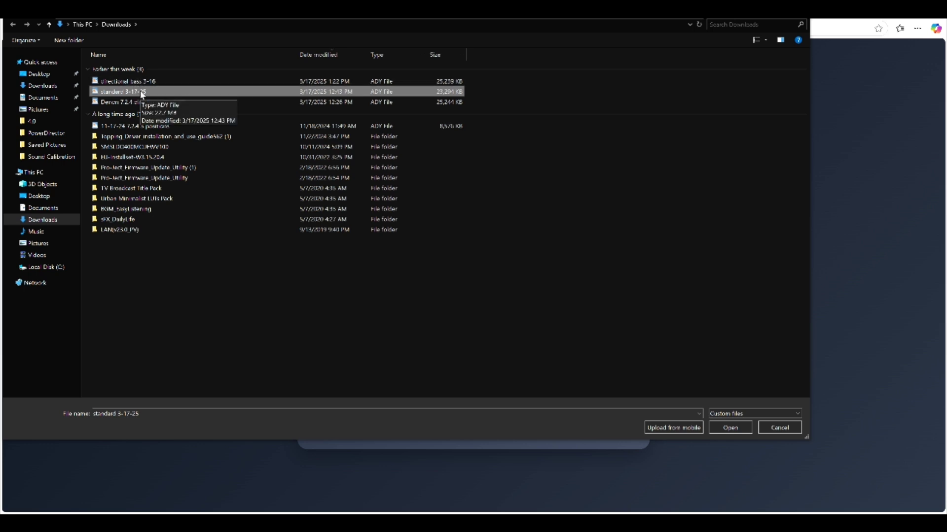
click(141, 93)
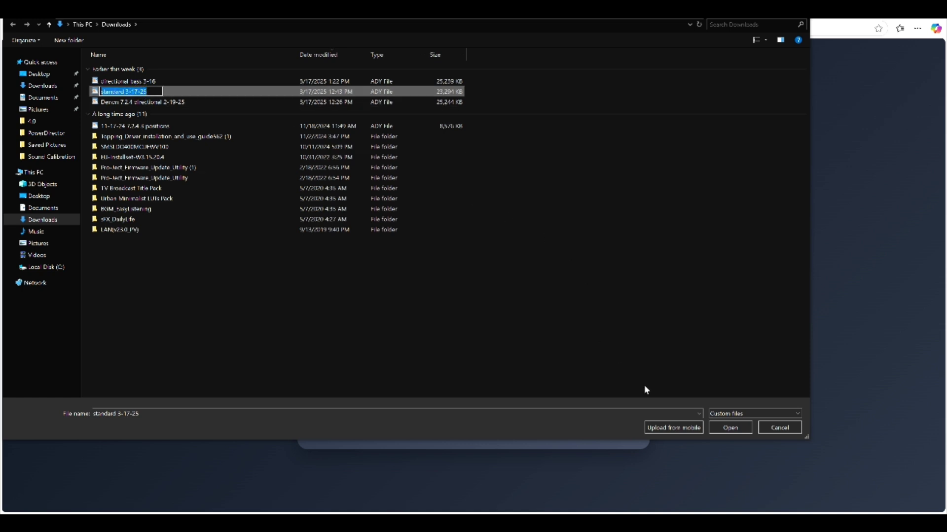
click(731, 429)
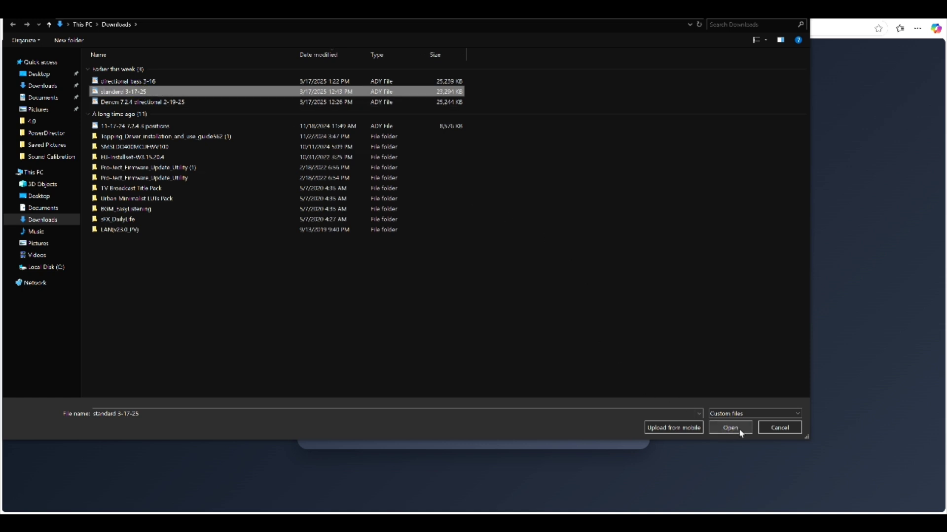
click(740, 433)
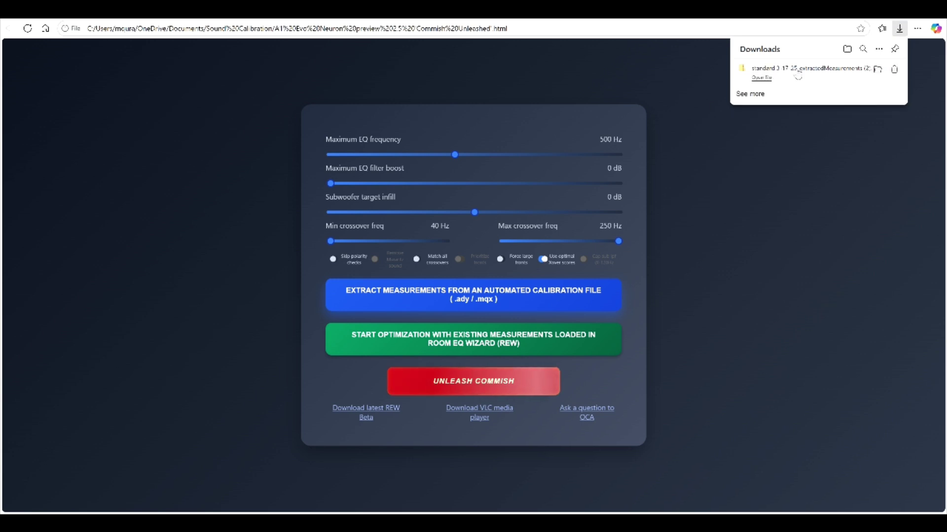
Step: Open the extractedMeasurements zip and select all 96 measurement text files
click(797, 70)
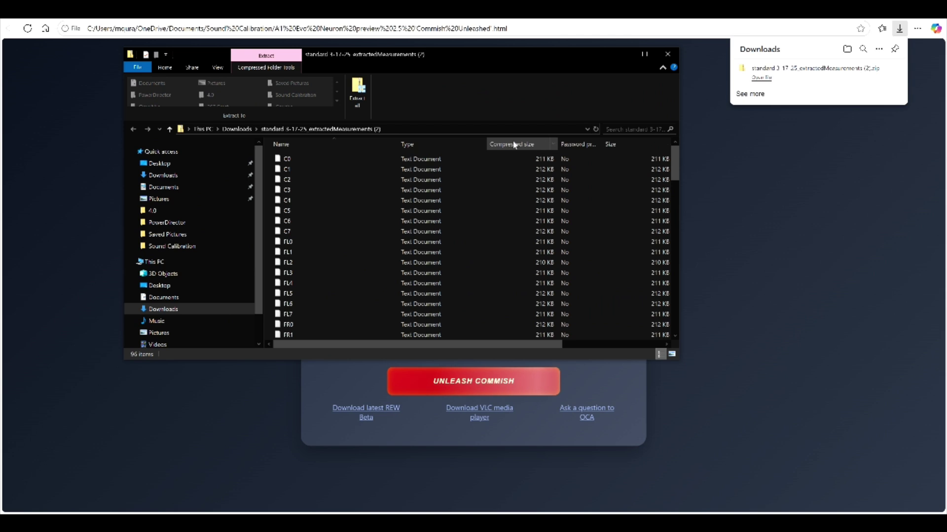
click(295, 160)
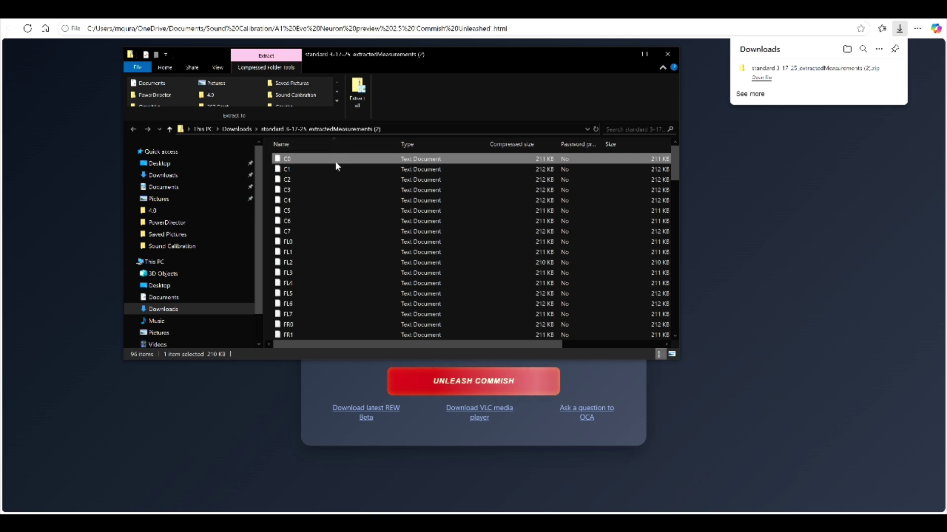
key(ctrl+a)
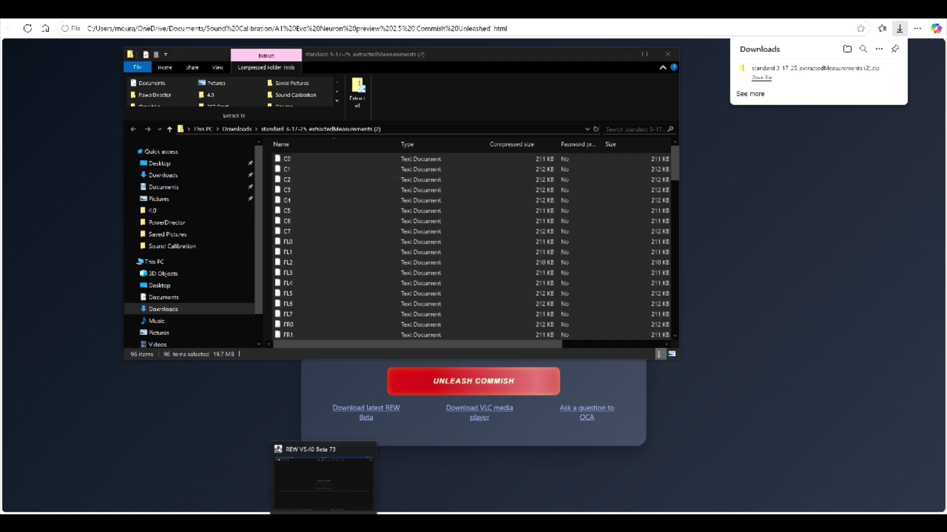
click(316, 473)
click(363, 493)
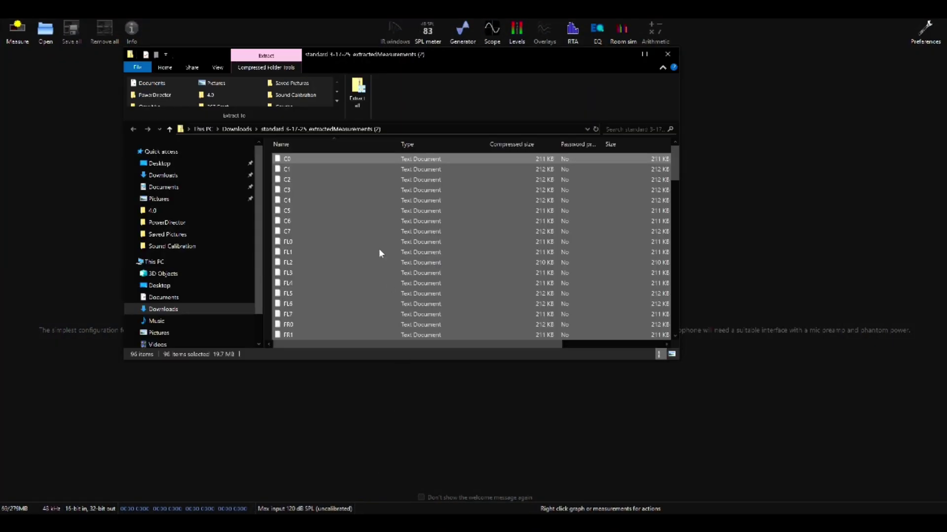
Step: Drag the 96 selected measurement files into REW's measurement list
drag(309, 157, 84, 223)
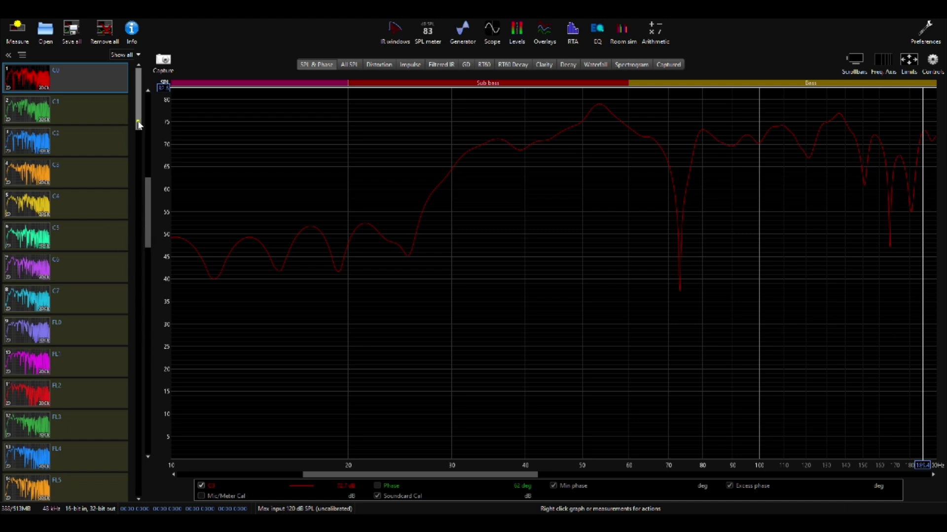
drag(140, 118, 151, 471)
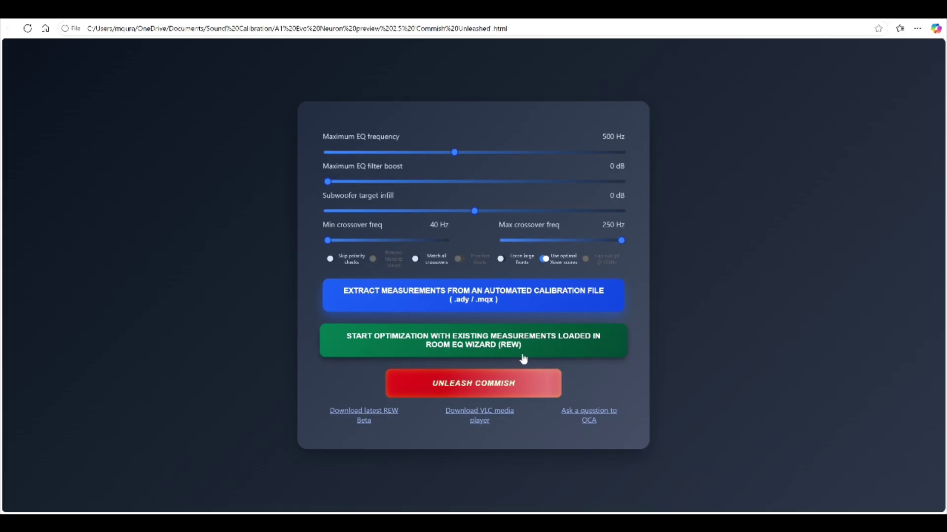
Step: Run optimization with the REW-loaded measurements and review the missing per-subwoofer measurements error
mouse_move(475, 386)
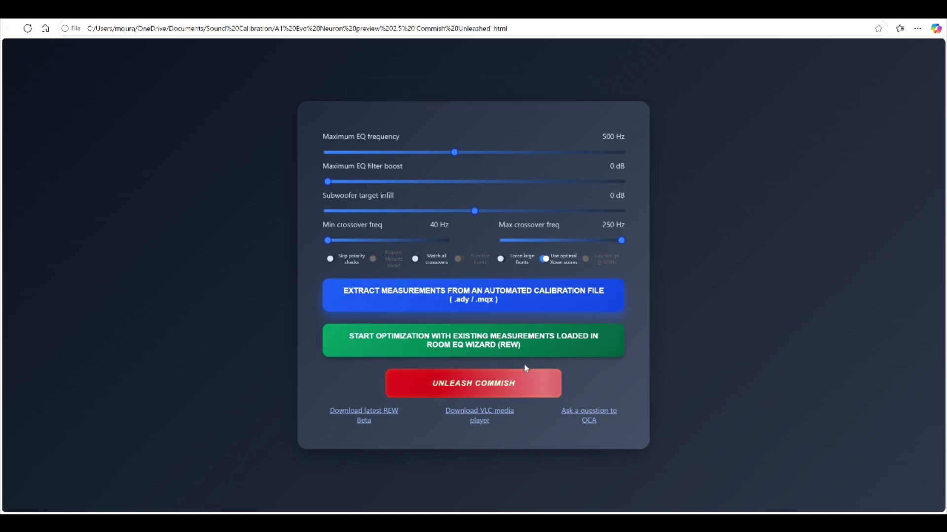
click(473, 349)
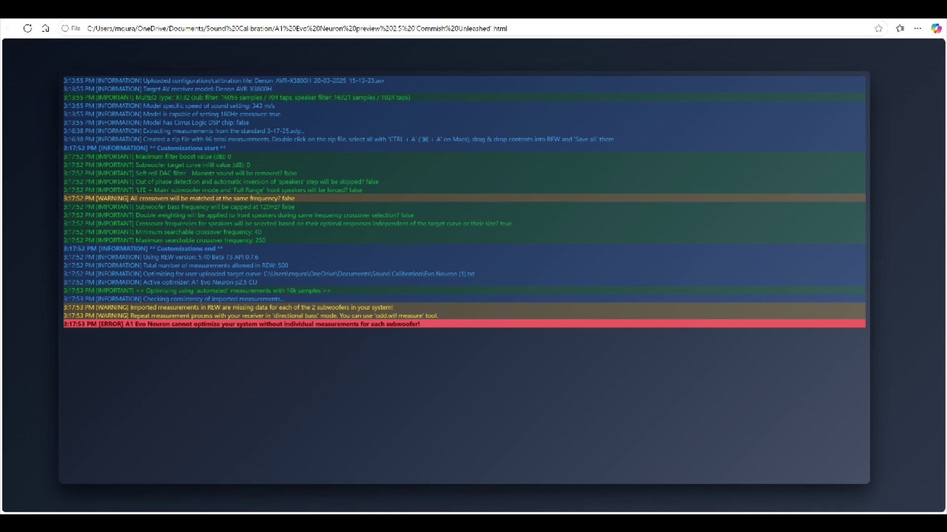
drag(316, 308, 335, 308)
click(311, 307)
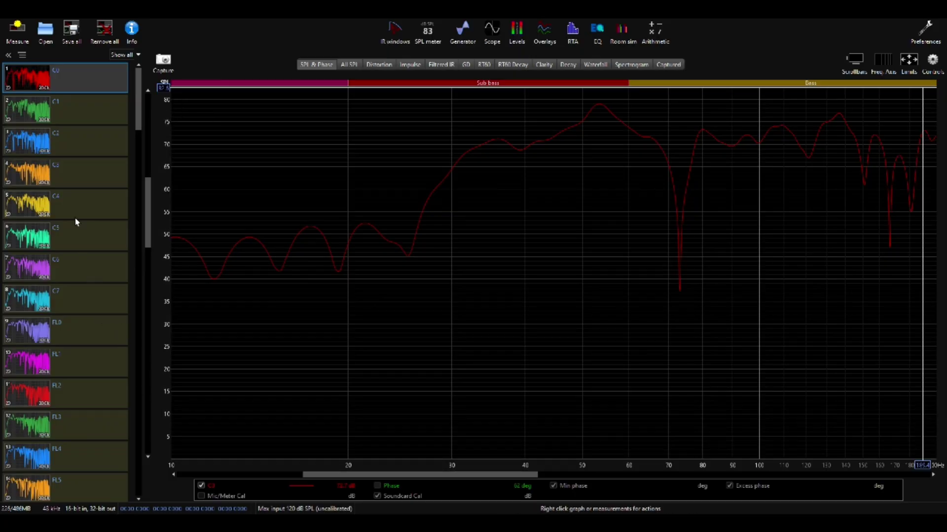
Step: Use Remove all in REW's measurement list and confirm with Yes to clear every measurement
scroll(75, 218, down, 10)
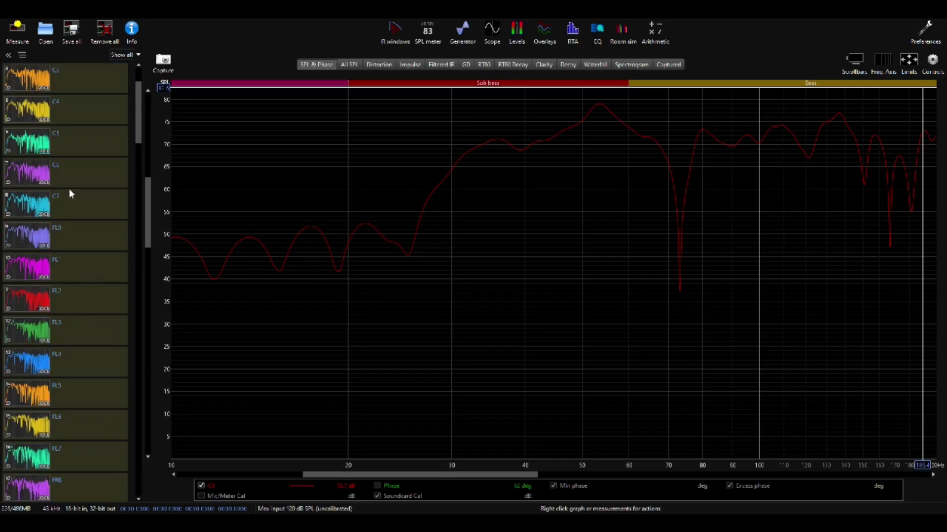
scroll(64, 229, down, 10)
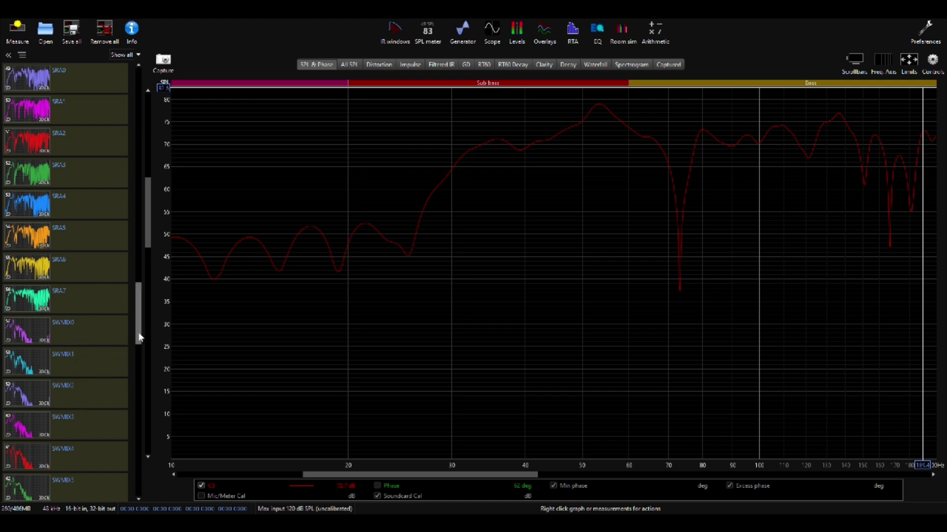
drag(138, 333, 139, 351)
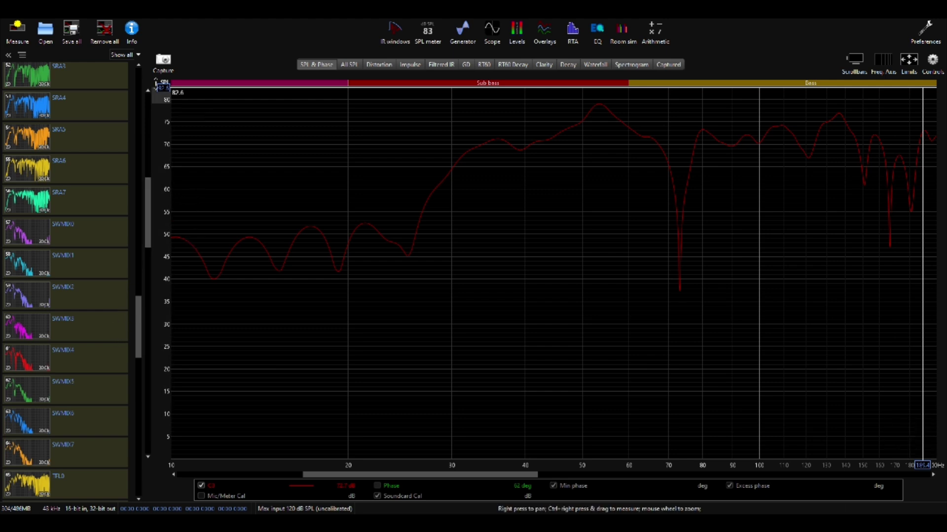
click(104, 29)
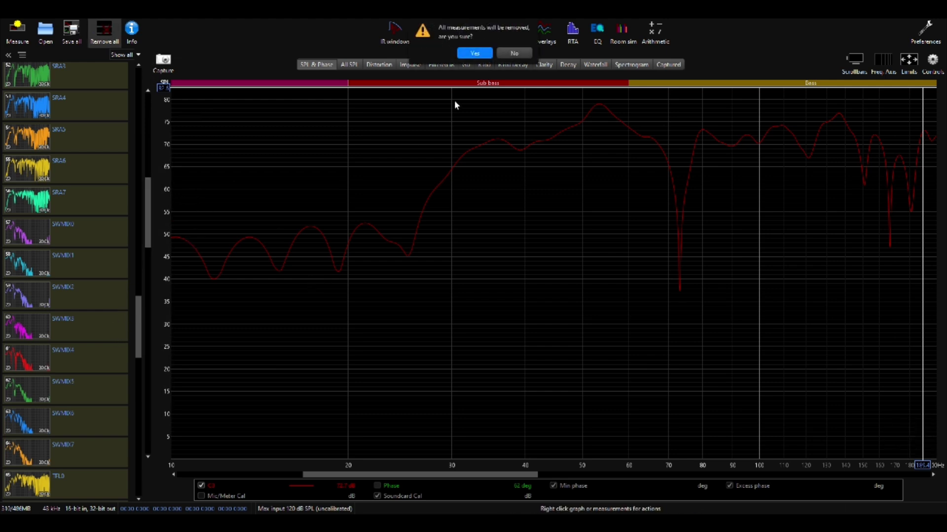
click(469, 52)
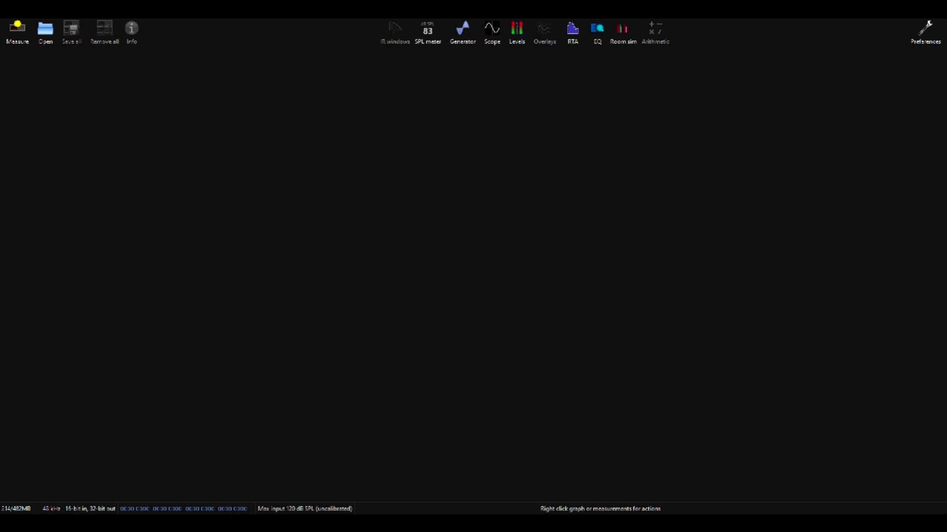
Step: Select all 104 files in the directional bass 3-16_extractedMeasurements zip and drag them into REW
key(alt+Tab)
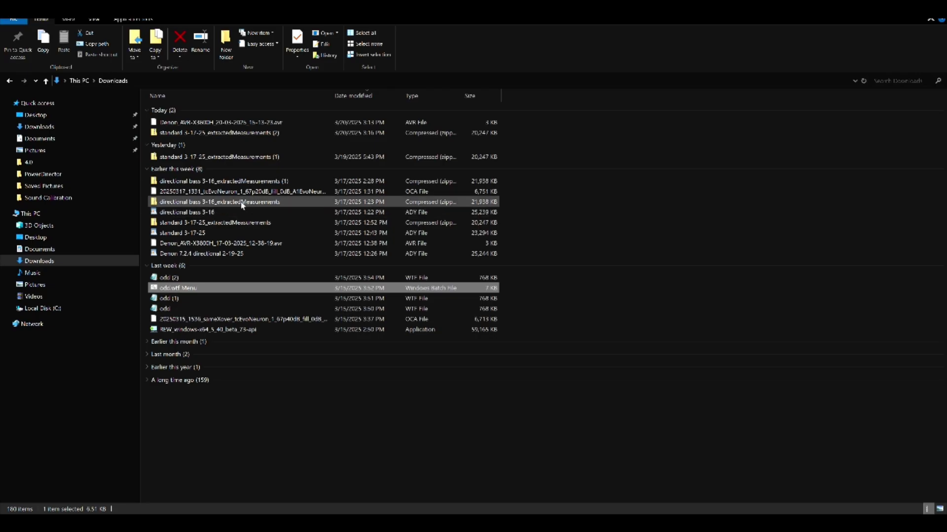
double_click(196, 205)
click(155, 114)
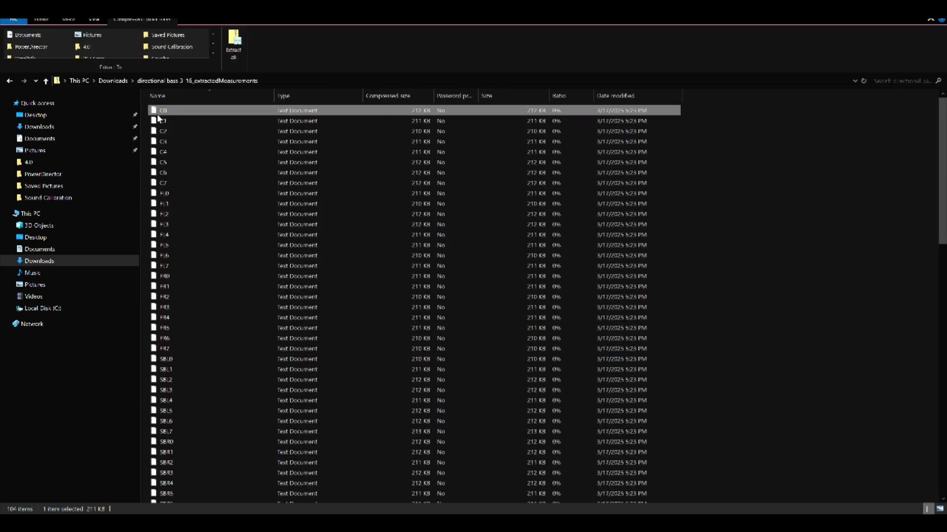
key(ctrl+a)
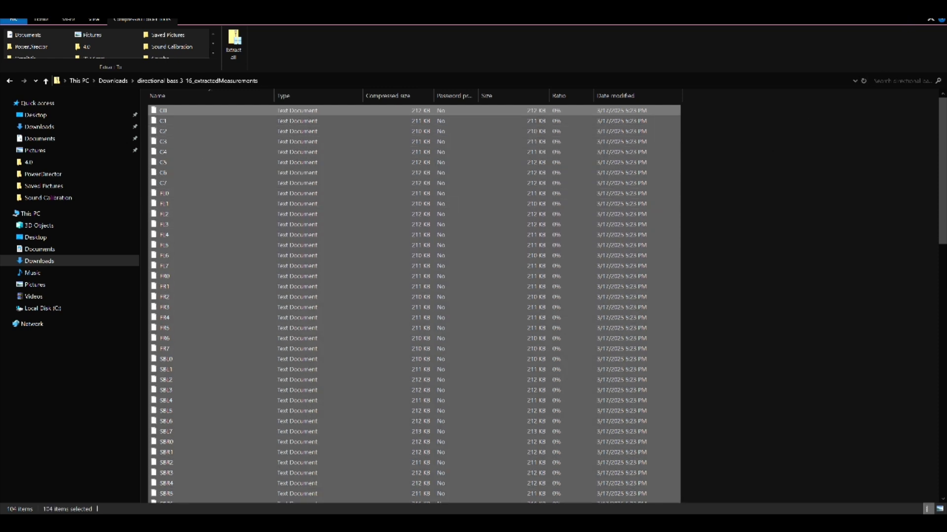
click(896, 20)
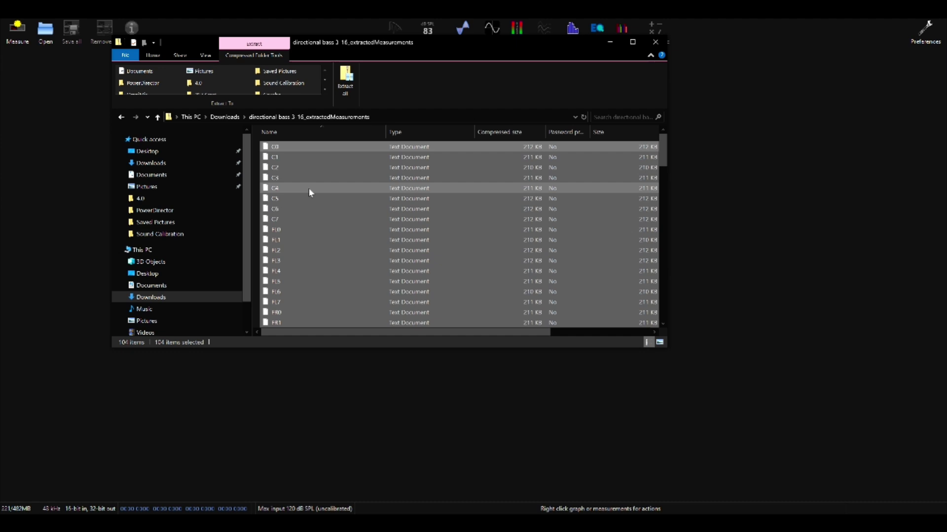
mouse_move(309, 189)
mouse_down()
mouse_move(328, 325)
mouse_move(282, 428)
mouse_move(218, 439)
mouse_move(208, 451)
mouse_up()
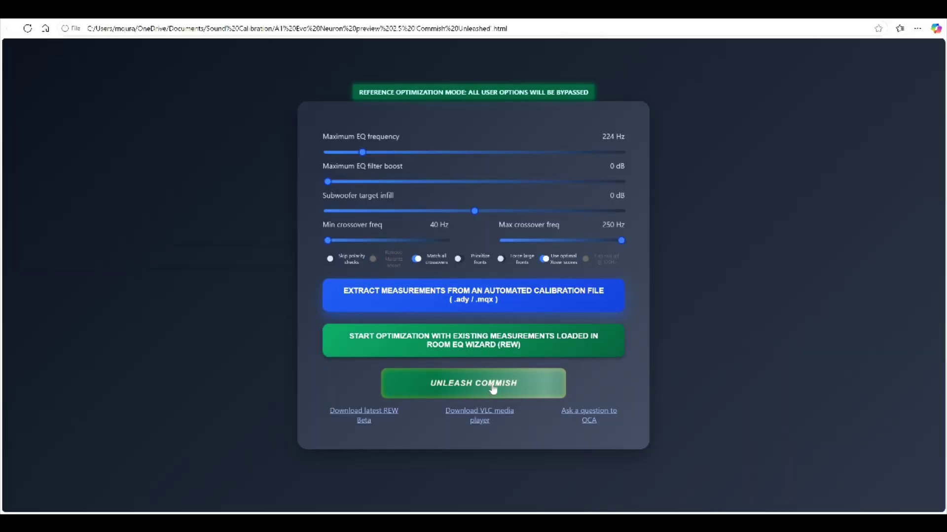
Step: Exit reference mode, set Maximum EQ frequency to 500 Hz, and switch off Match all crossovers
click(493, 389)
drag(363, 154, 457, 160)
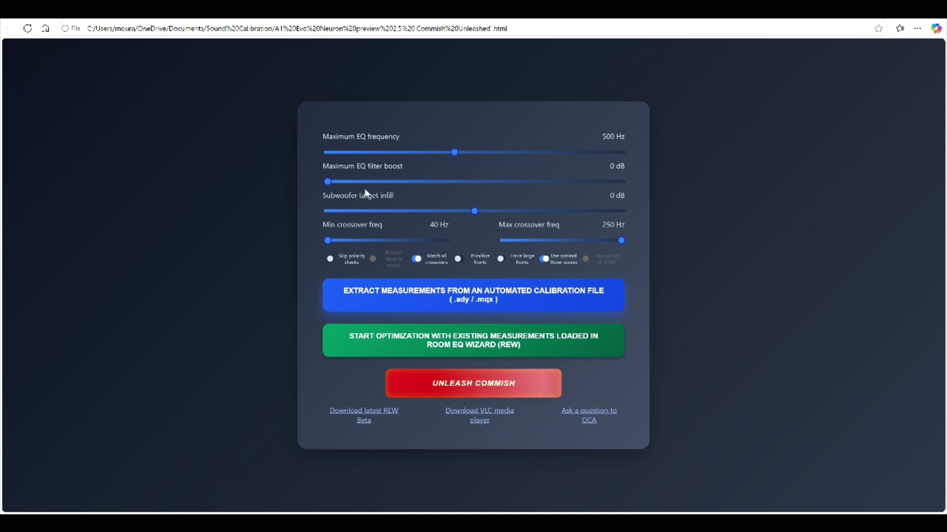
click(417, 258)
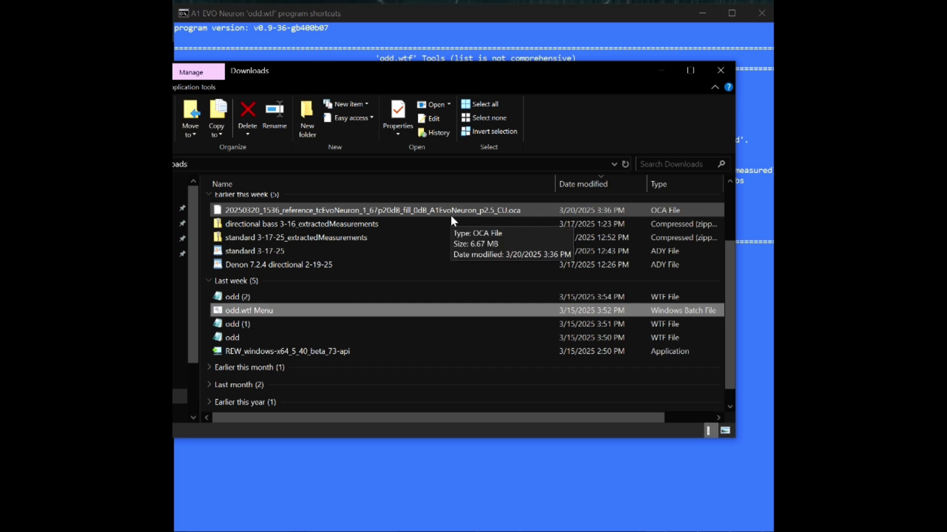
Step: Run option 2 in the odd.wtf Menu console to send the newest .oca file
click(438, 468)
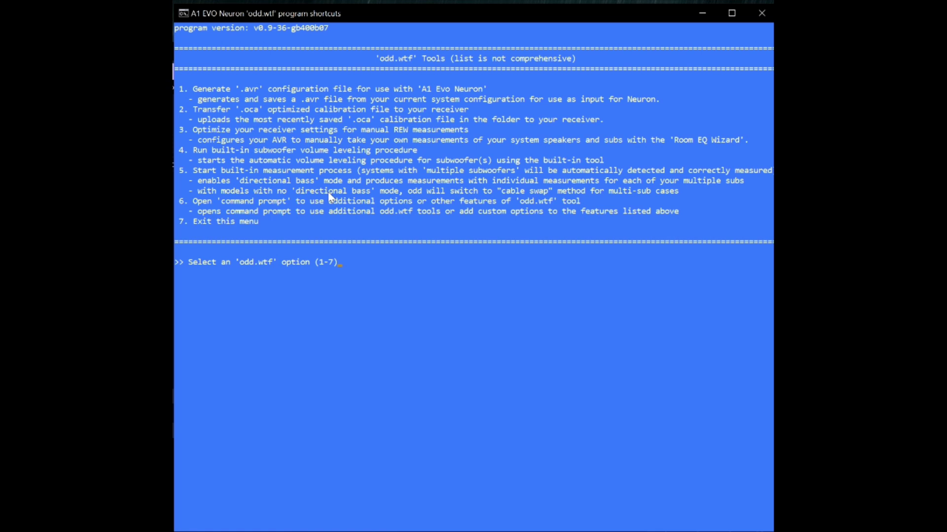
text(2)
key(Return)
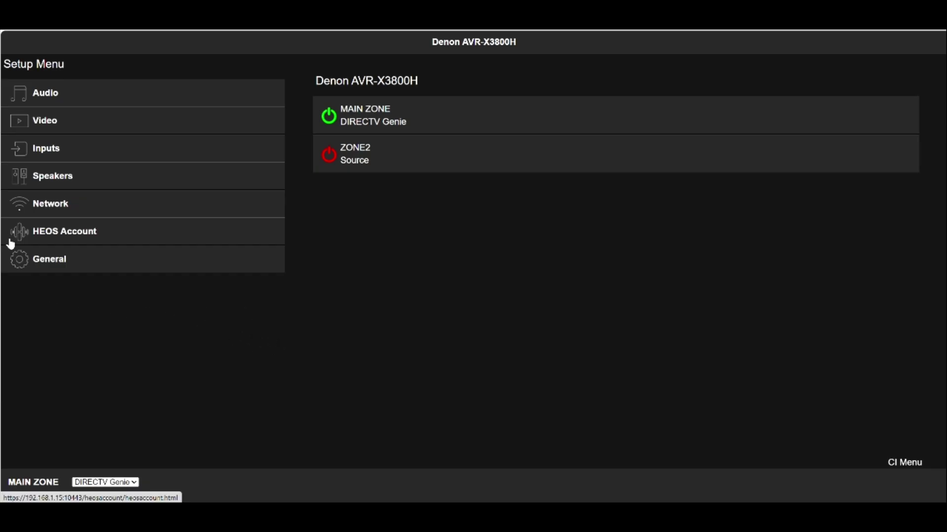
Step: Review the receiver's Audio settings: Subwoofer Level Adjust, Bass Sync, Surround Parameter and Volume
click(51, 96)
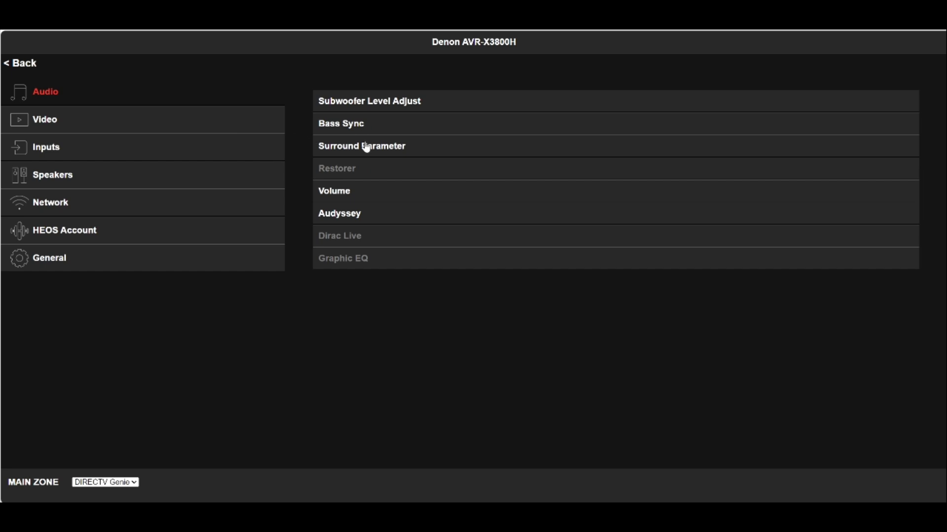
click(387, 107)
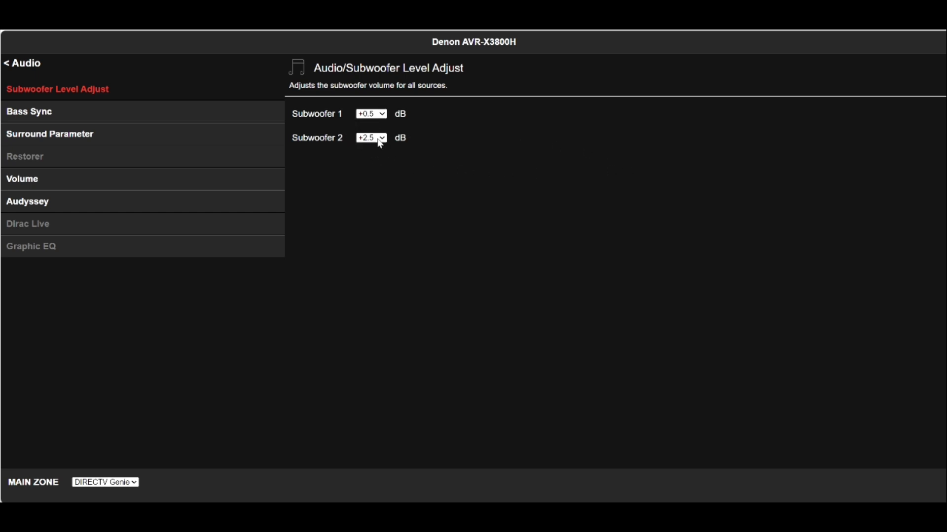
click(34, 114)
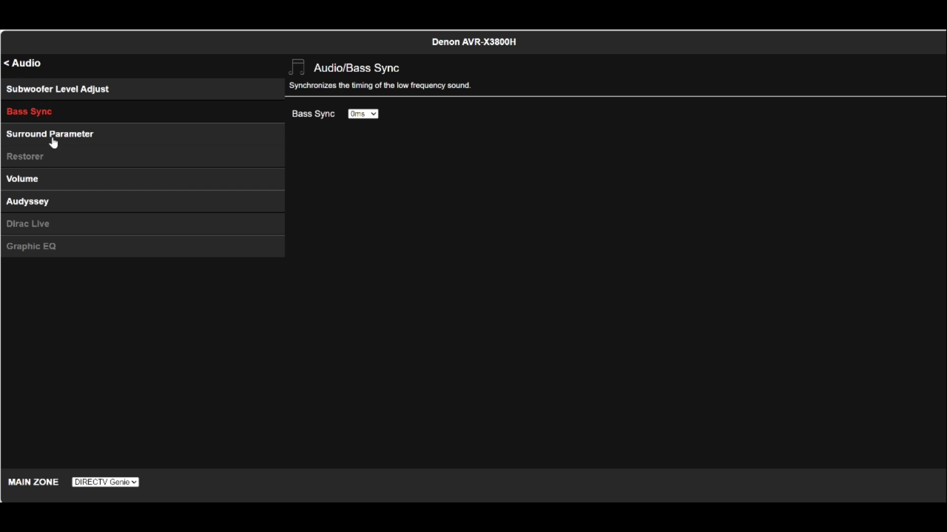
click(54, 141)
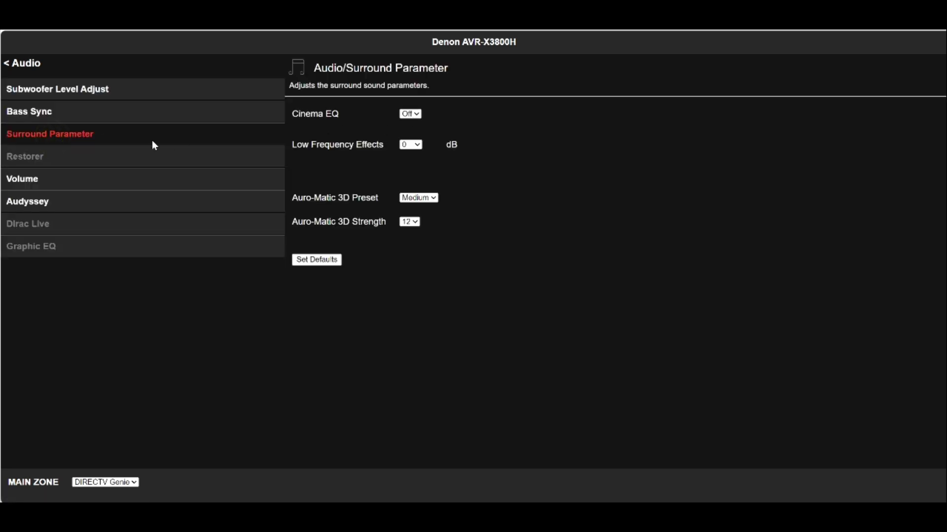
click(22, 182)
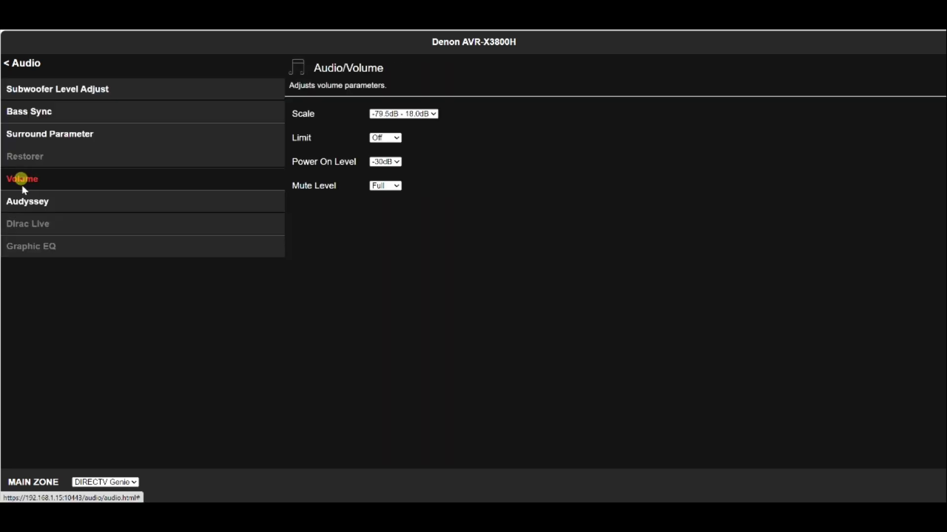
Step: Set Audyssey MultEQ XT32 to Reference and return to the Audio settings list
click(27, 203)
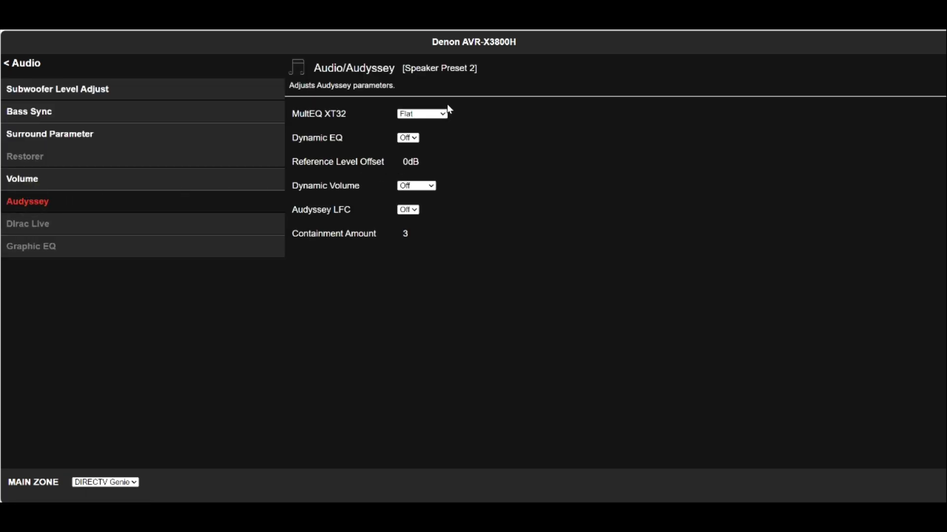
click(424, 114)
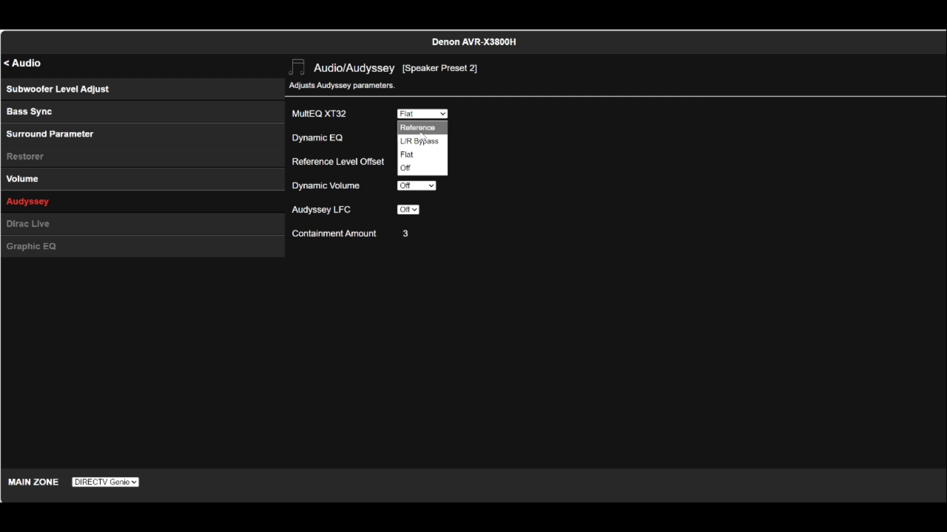
click(422, 126)
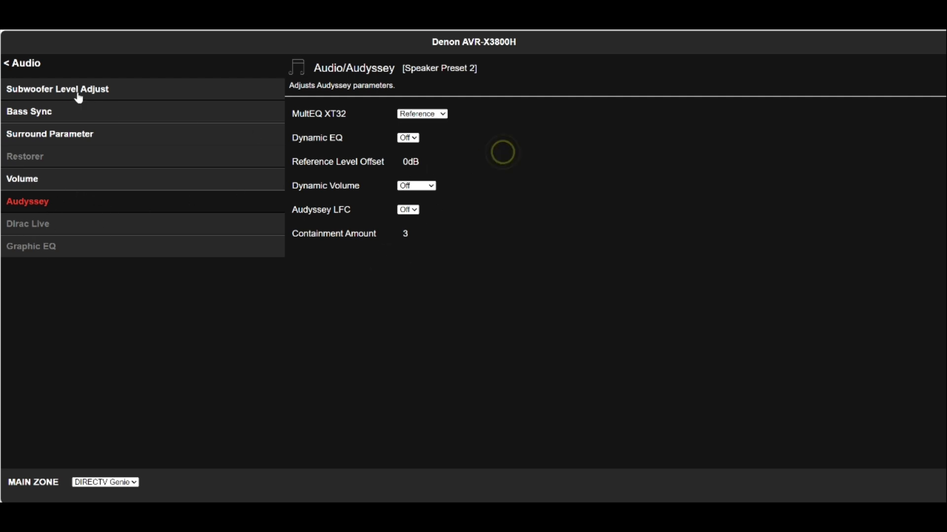
click(31, 64)
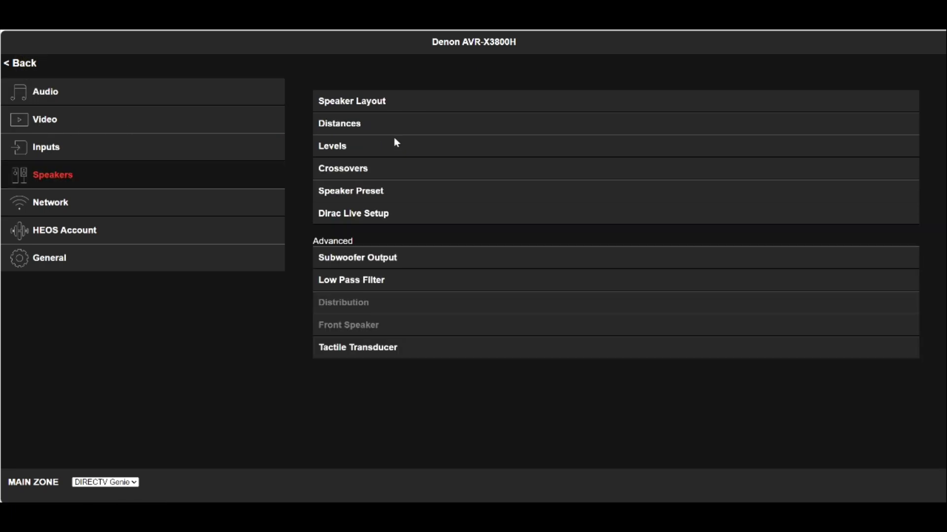
Step: Check Speaker Layout, Preset 2 distances (Subwoofer 1 at 27.0 ft), then the channel levels
click(364, 103)
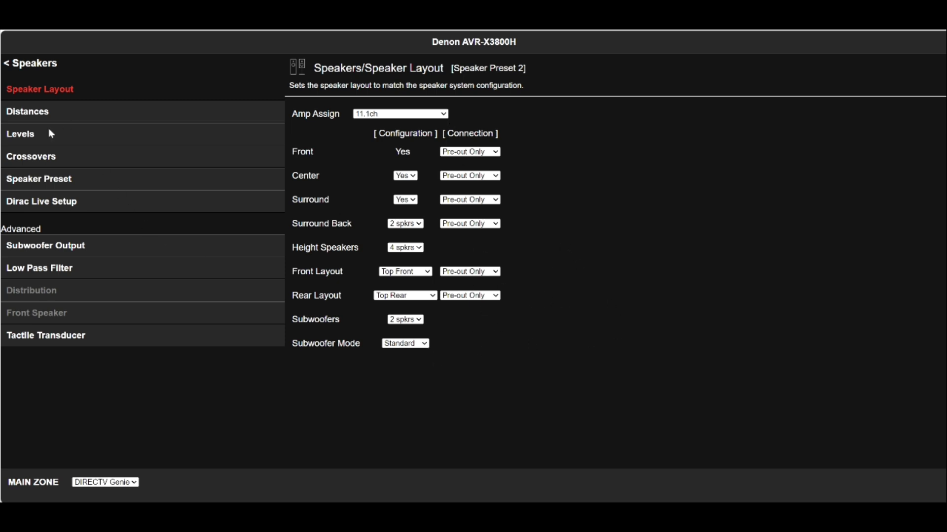
click(28, 113)
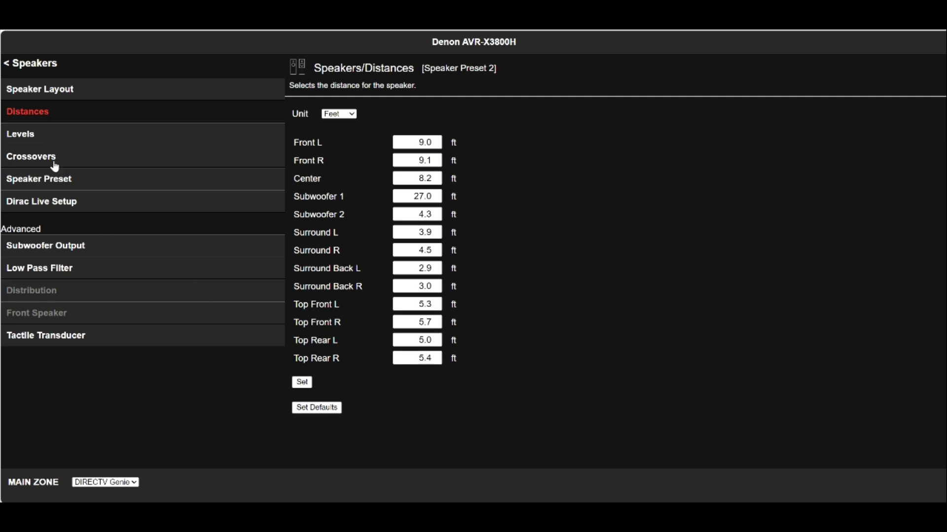
click(27, 135)
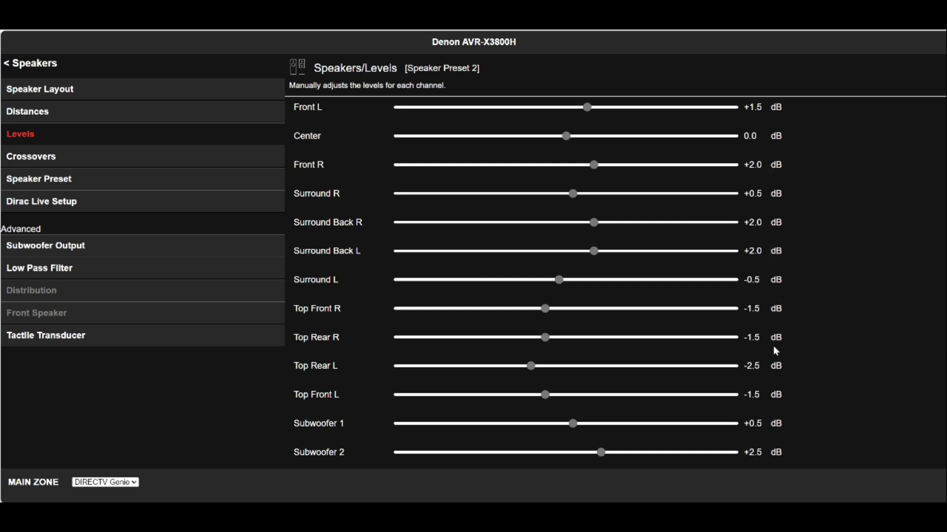
Step: Check the speaker preset, crossovers and LFE low pass filter at 120 Hz, then return to Setup Menu
scroll(776, 352, down, 3)
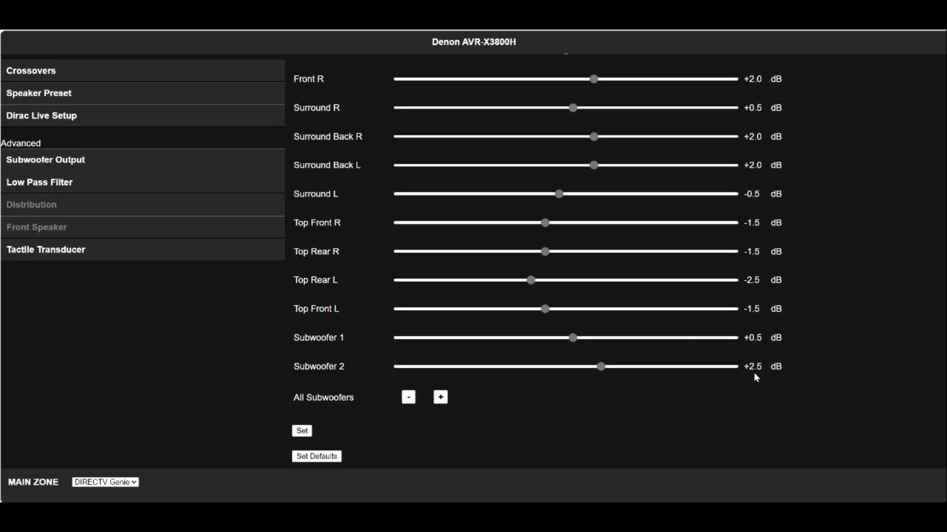
click(34, 93)
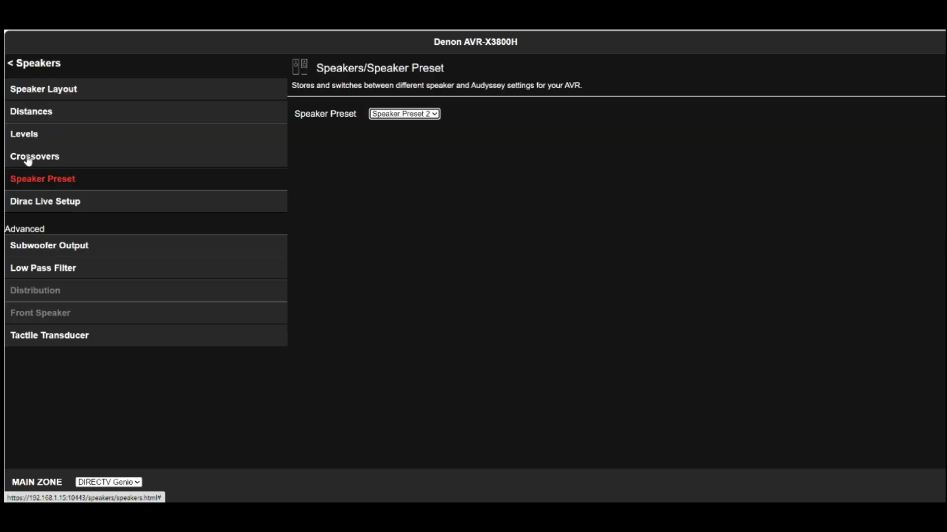
click(34, 157)
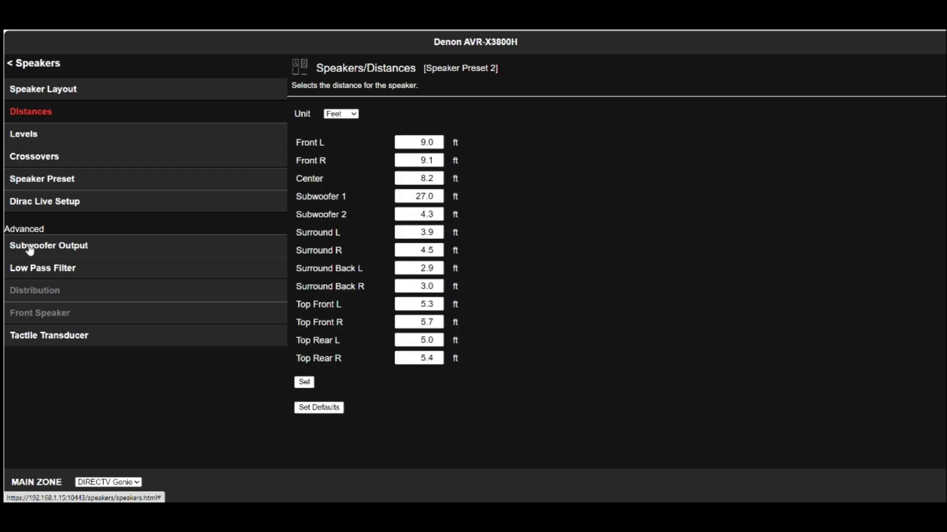
click(27, 245)
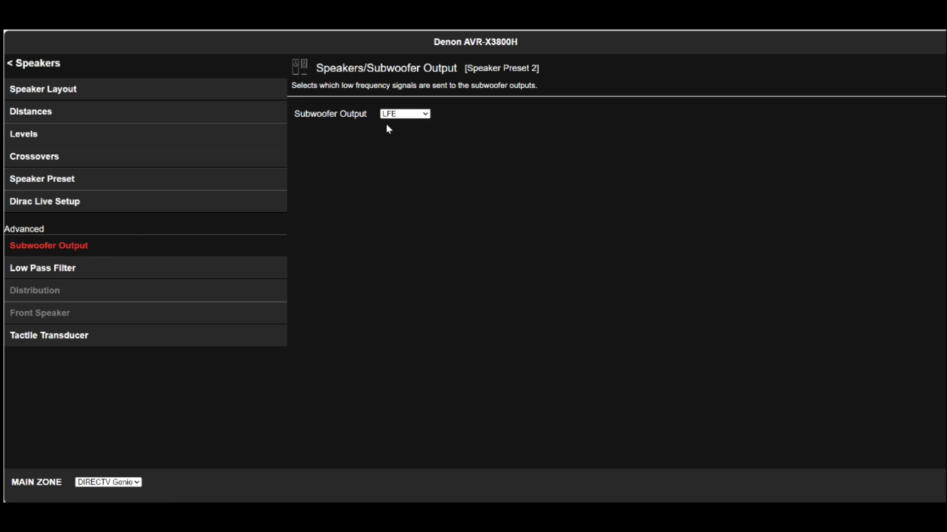
click(66, 270)
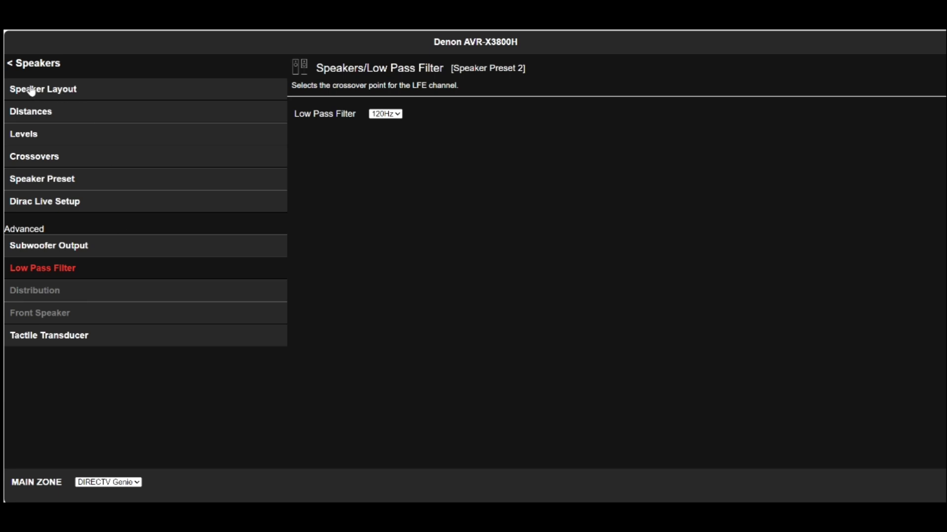
click(10, 65)
click(10, 64)
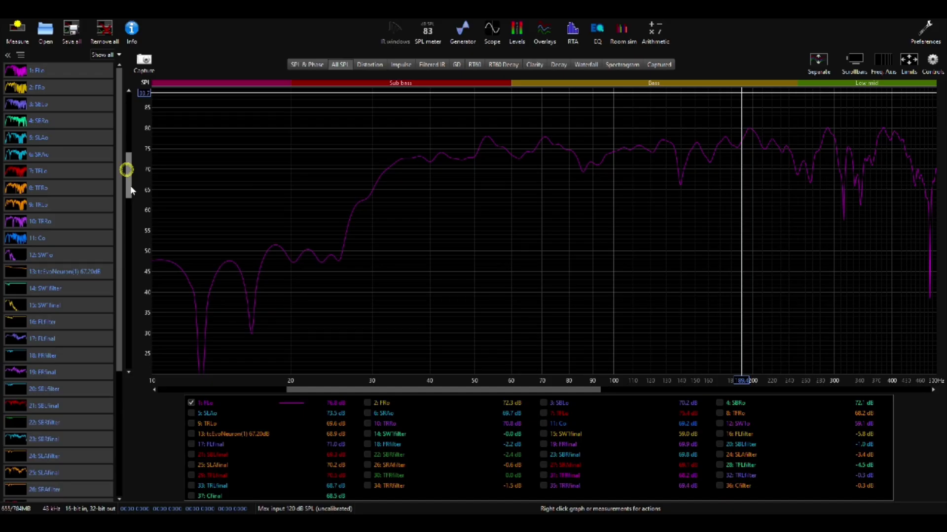
Step: Raise the SPL axis, show 17: FLfinal, and read its levels near 30 Hz and 20 Hz
drag(131, 190, 131, 182)
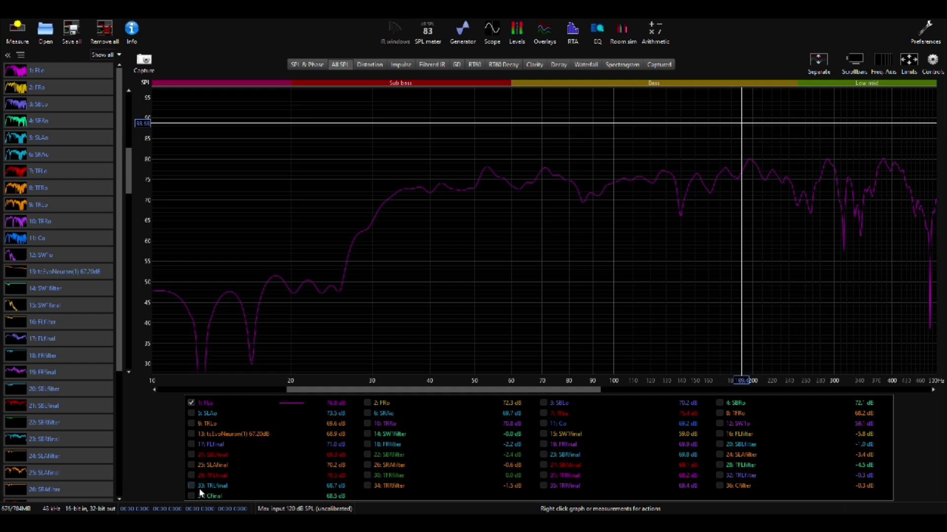
click(192, 445)
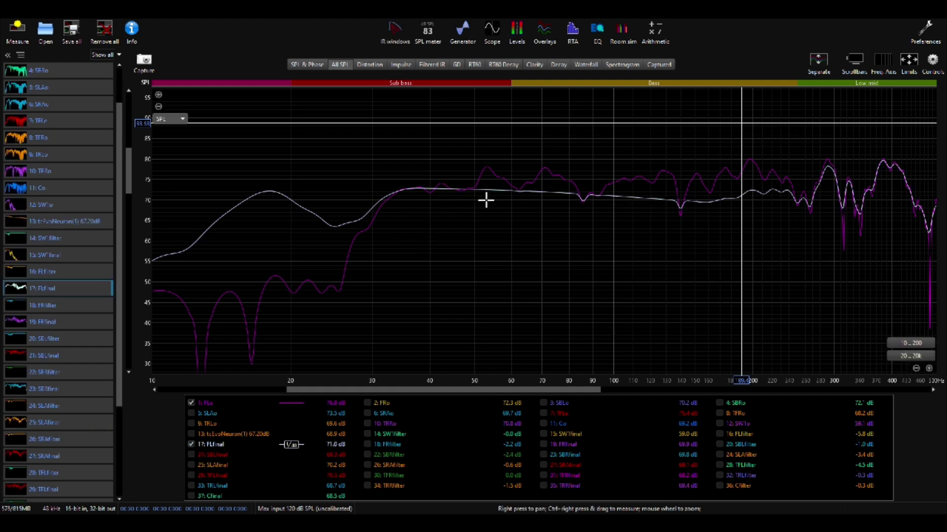
click(372, 203)
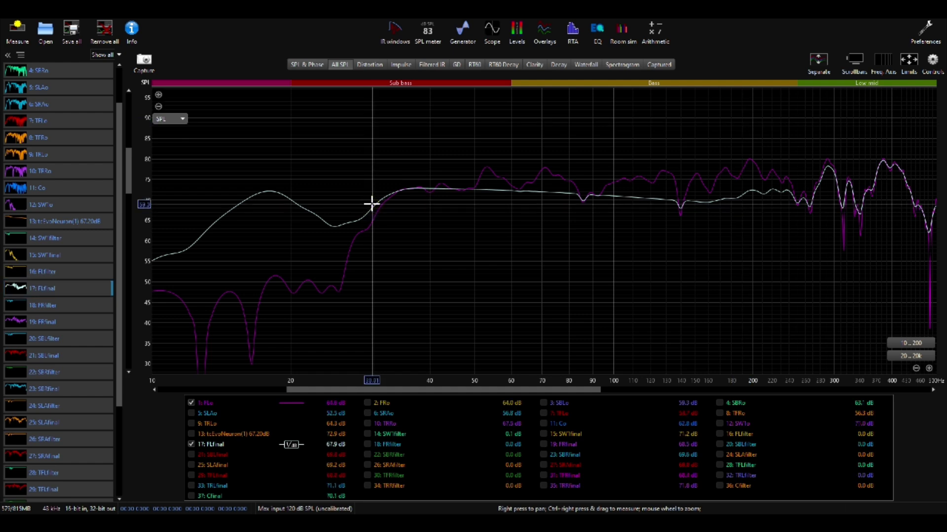
click(370, 202)
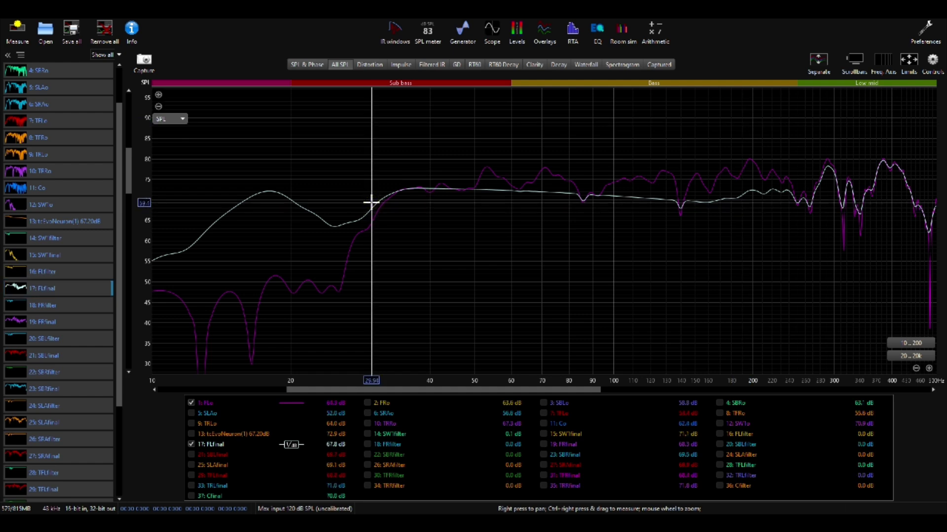
click(294, 201)
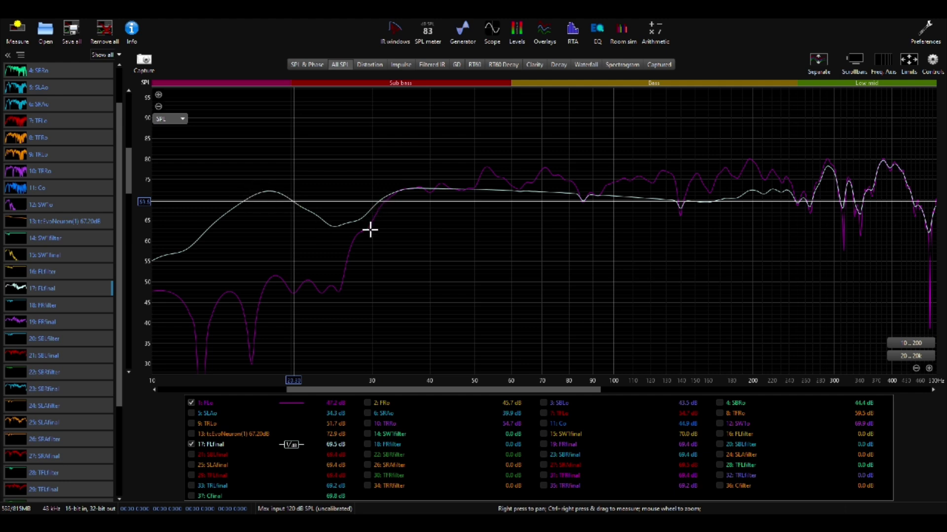
Step: Read levels around 32–34 Hz (71.5 dB at 33.44 Hz), overlay the EvoNeuron target, and hide FLfinal
click(383, 199)
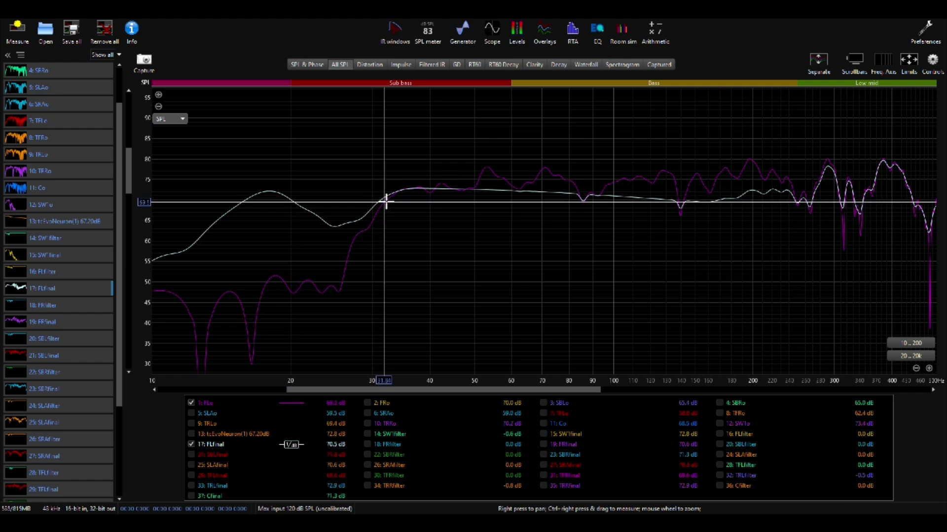
click(395, 193)
click(394, 193)
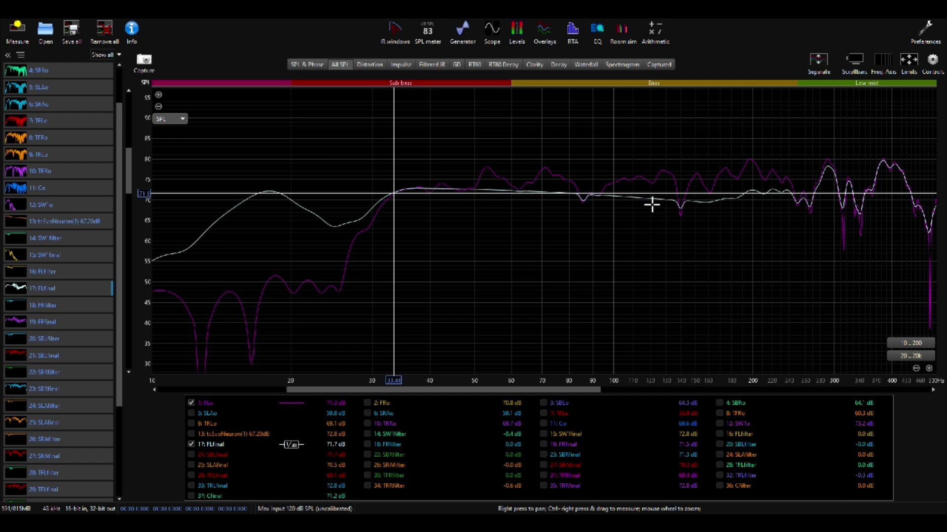
click(49, 224)
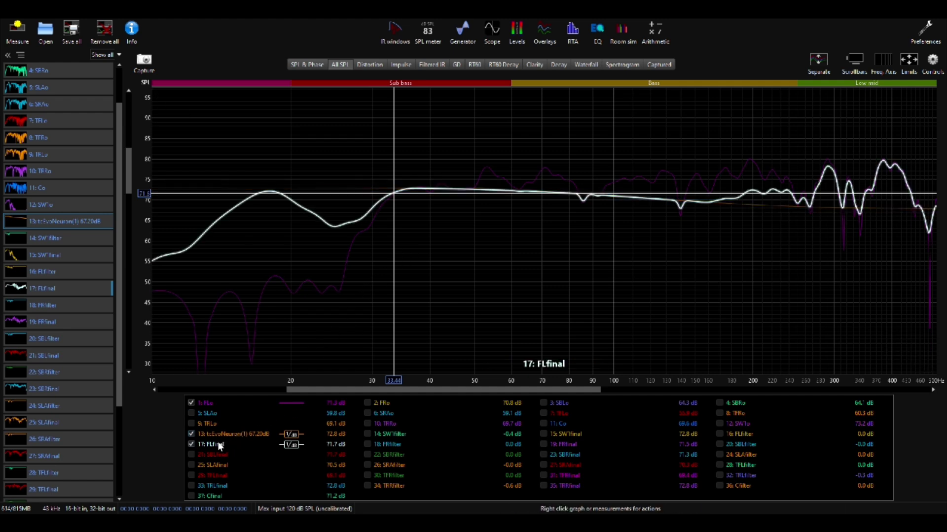
click(192, 445)
Step: Hide measurement 1 and compare 2: FRo against its 19: FRfinal corrected curve
click(191, 403)
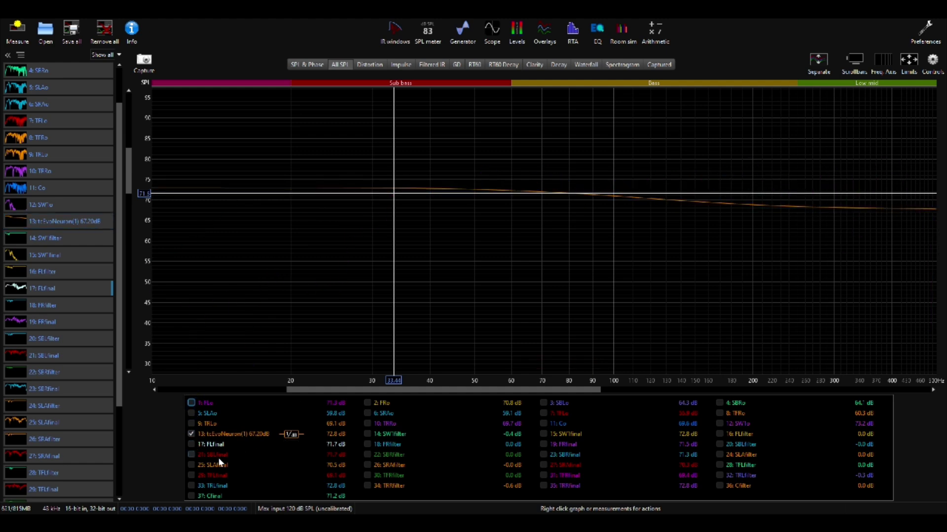
click(367, 403)
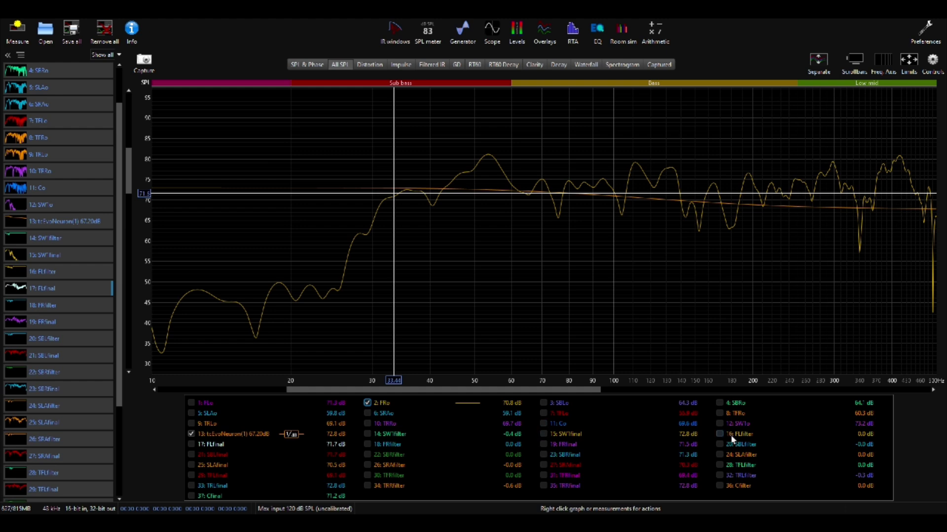
click(543, 445)
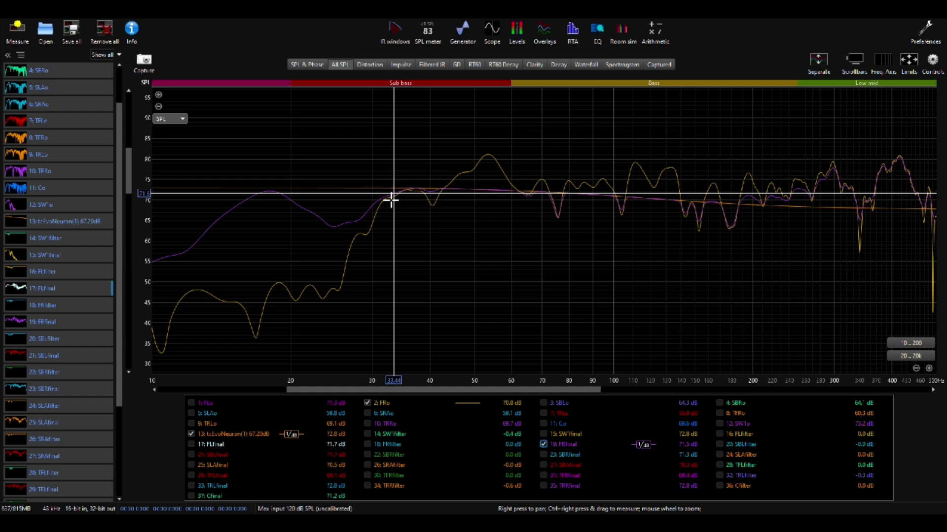
Step: Show the subwoofer's 12: SWTo original and 15: SW1final corrected curves, then start opening a saved file
click(719, 424)
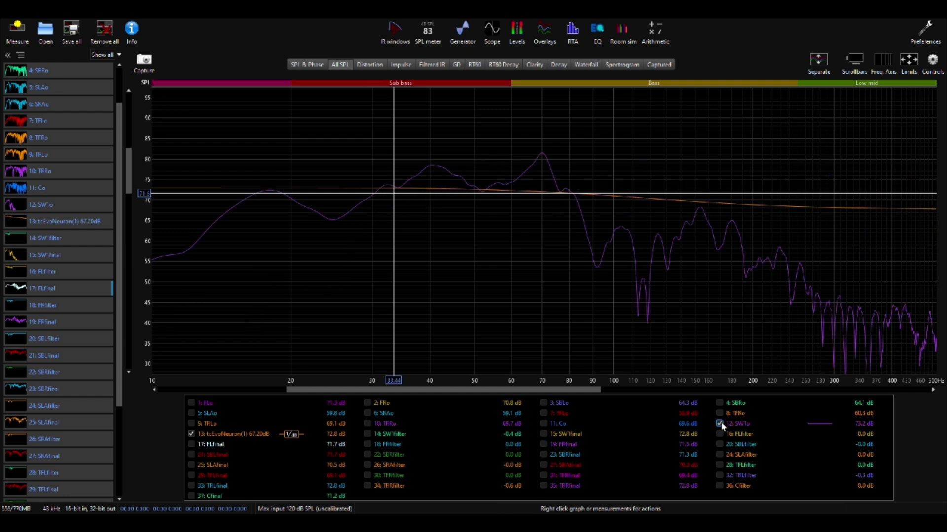
click(564, 435)
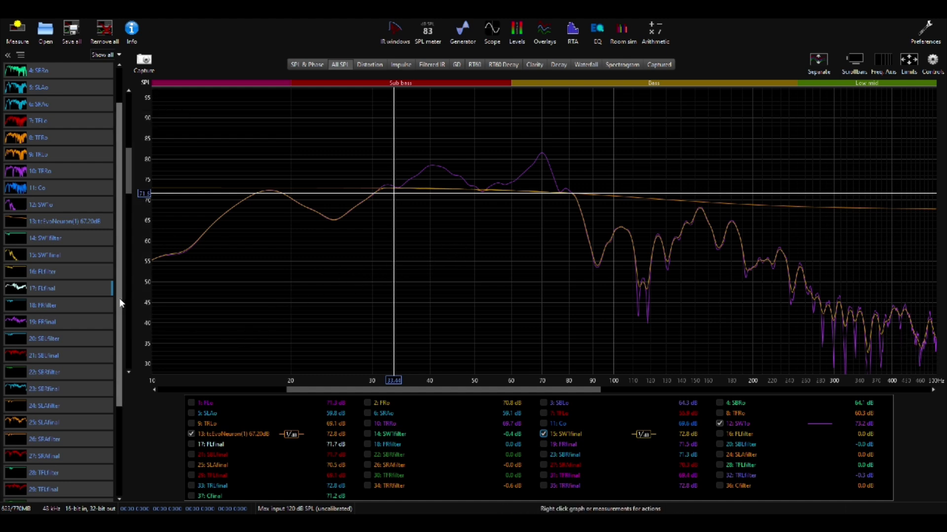
scroll(120, 297, down, 3)
key(ctrl+o)
Step: Load Directional vs standard.mdat and hide all of its newly loaded curves
click(354, 181)
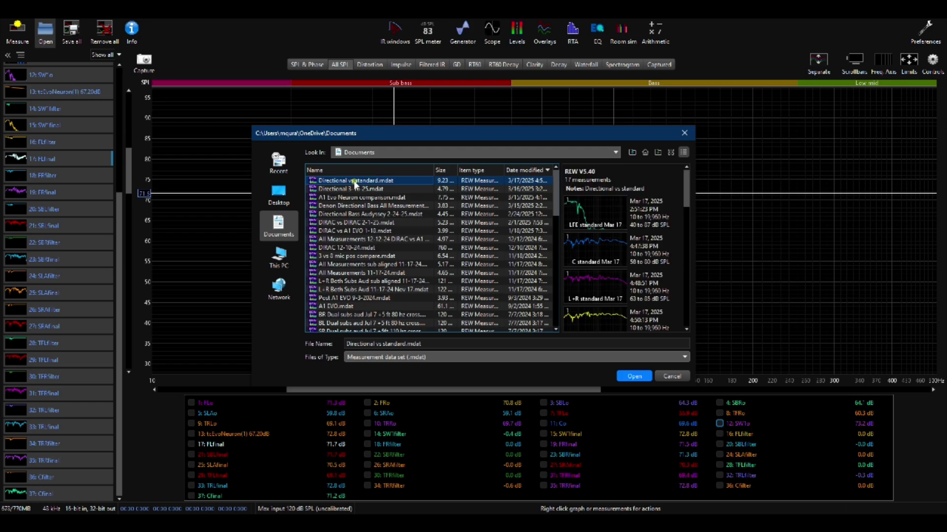
click(646, 377)
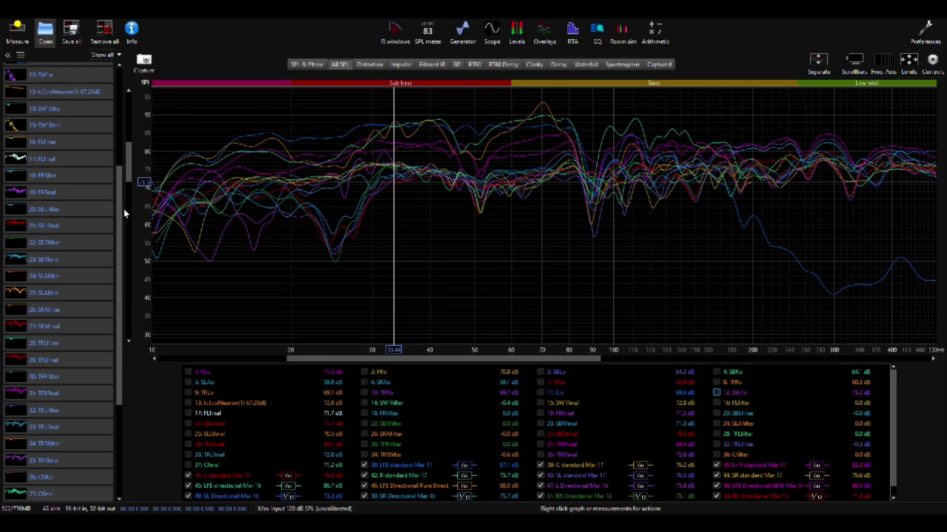
scroll(254, 466, down, 1)
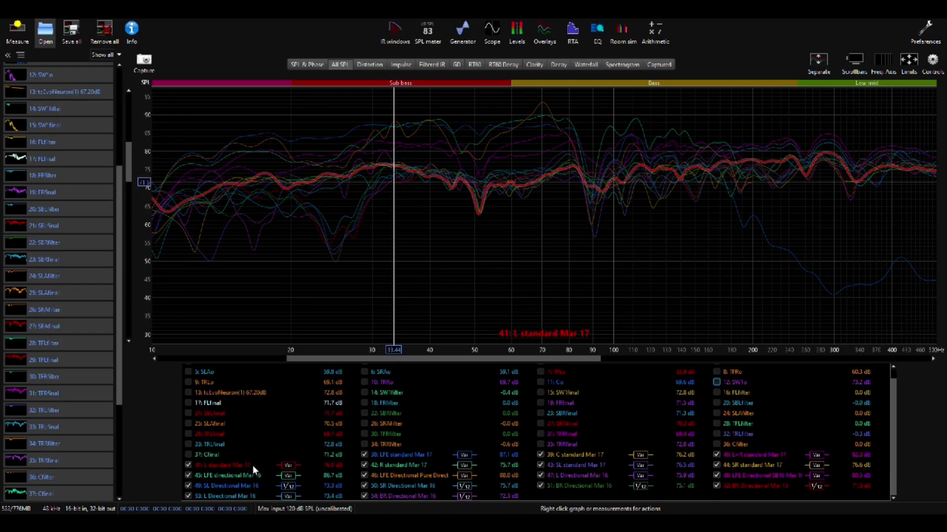
click(226, 467)
click(225, 477)
click(223, 486)
click(222, 496)
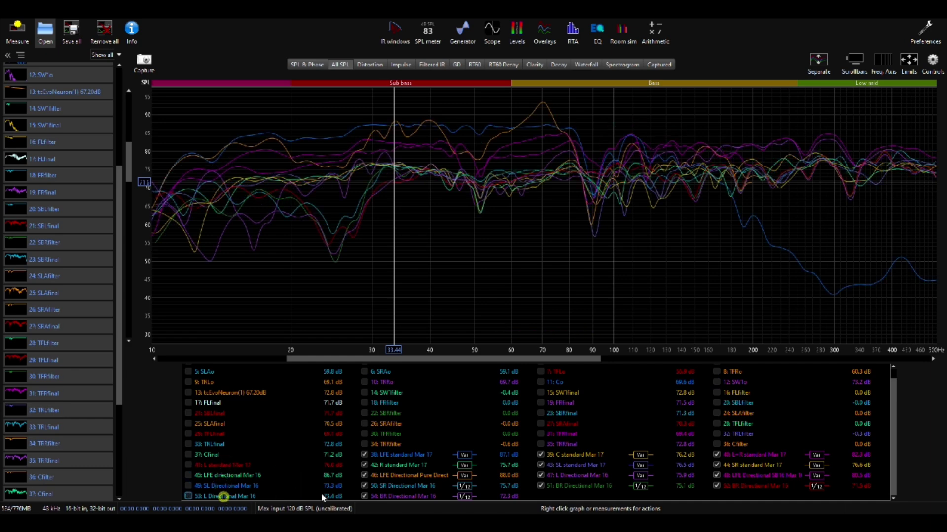
click(392, 496)
click(393, 487)
click(750, 465)
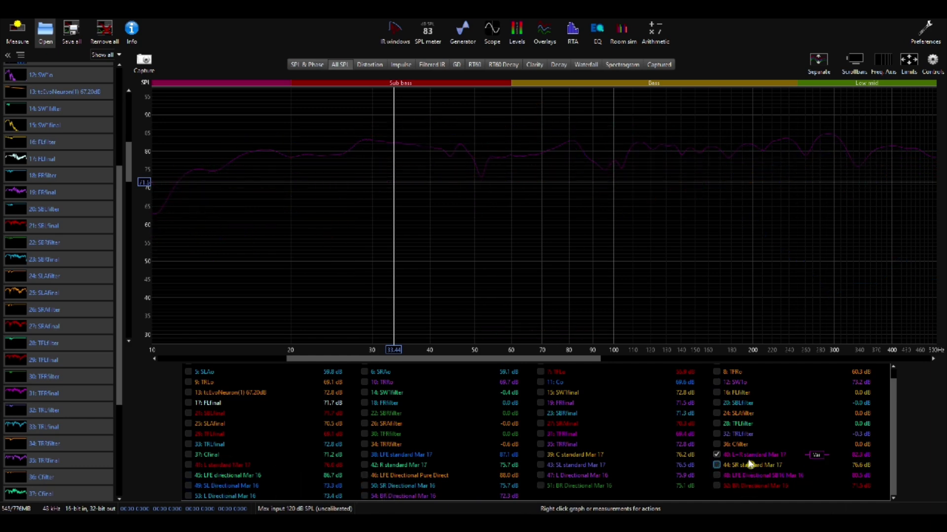
click(746, 454)
Step: Overlay 17: FLfinal on 41: L standard Mar 17, then hide L standard Mar 17
scroll(261, 411, up, 1)
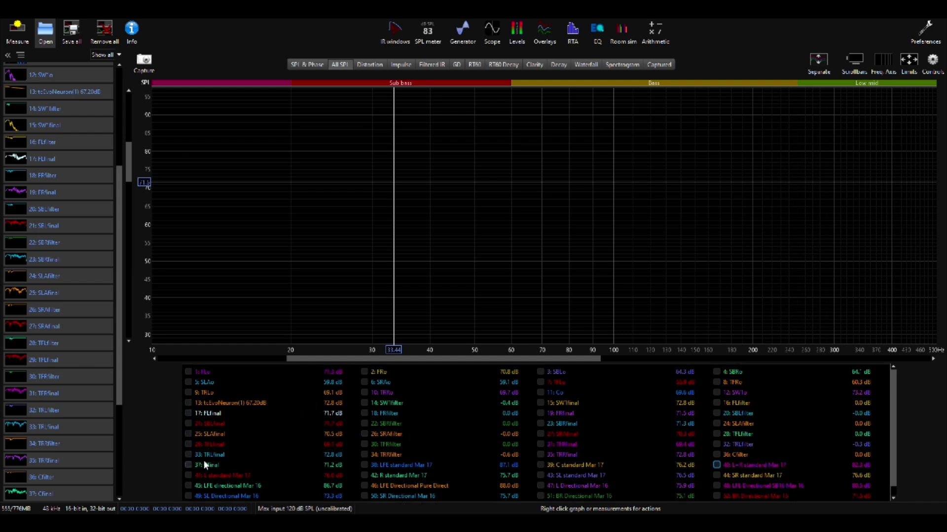
click(187, 414)
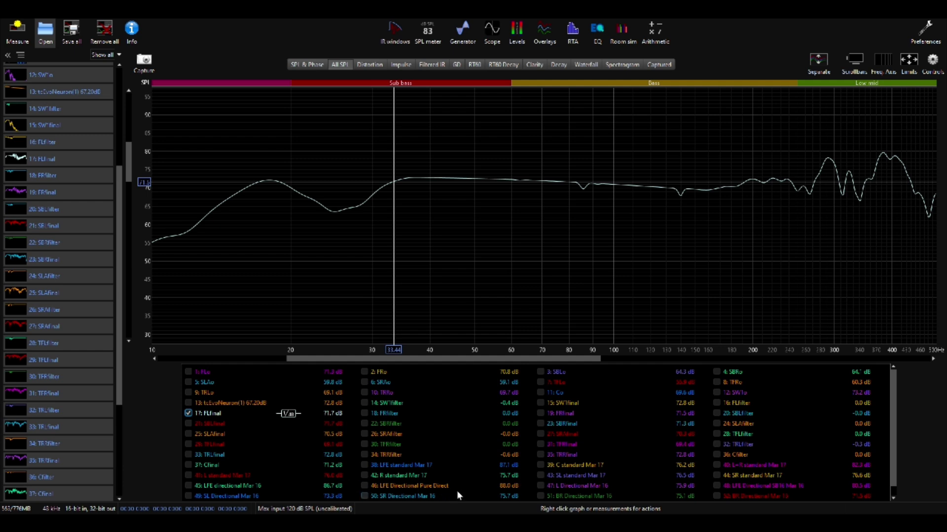
click(187, 476)
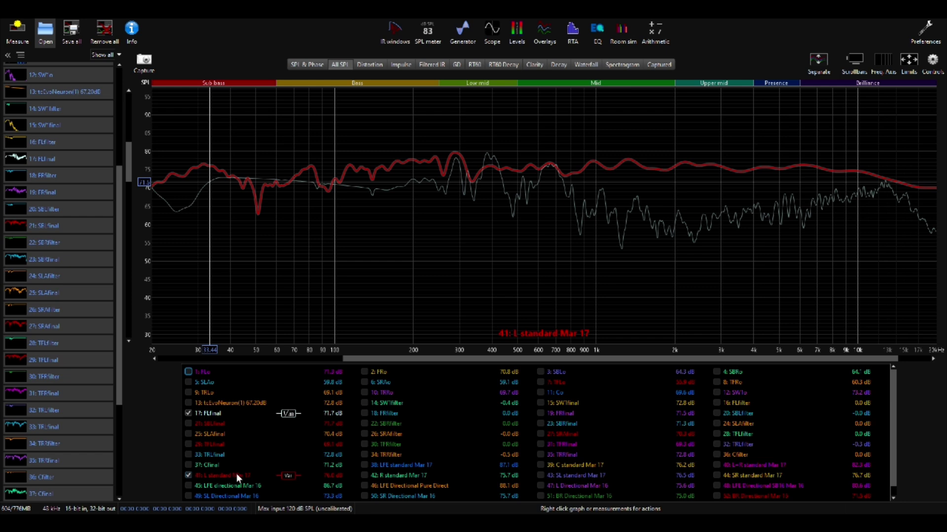
click(188, 476)
Step: Replace the FLfinal curve with the 15: SW1final subwoofer curve, viewed over 10–200 Hz
click(188, 413)
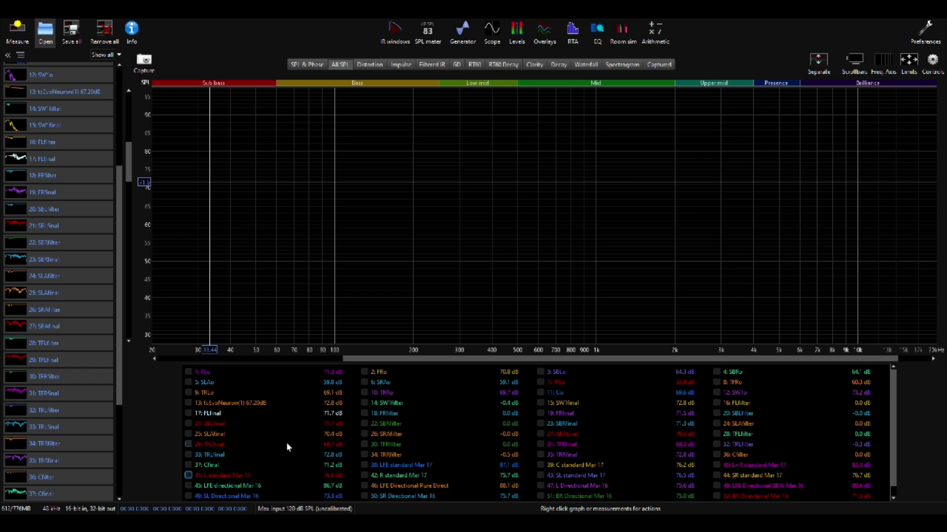
click(541, 403)
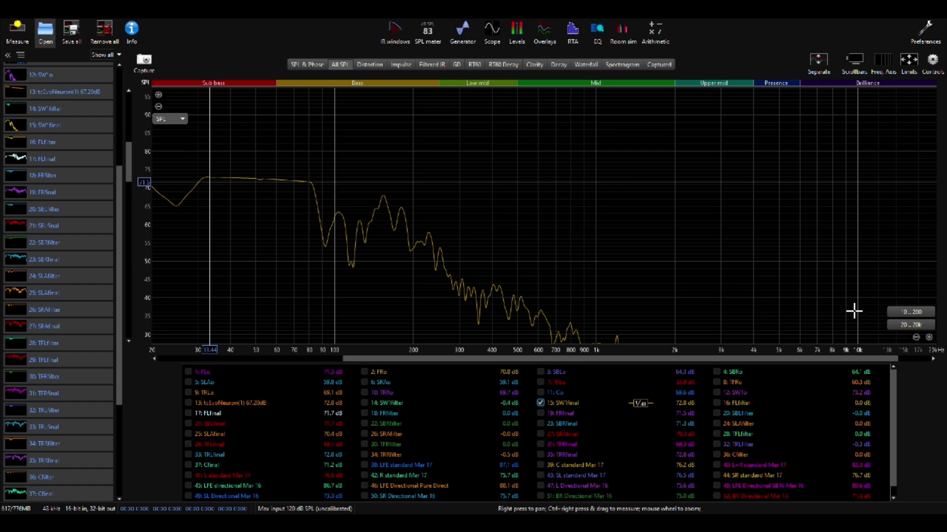
click(910, 312)
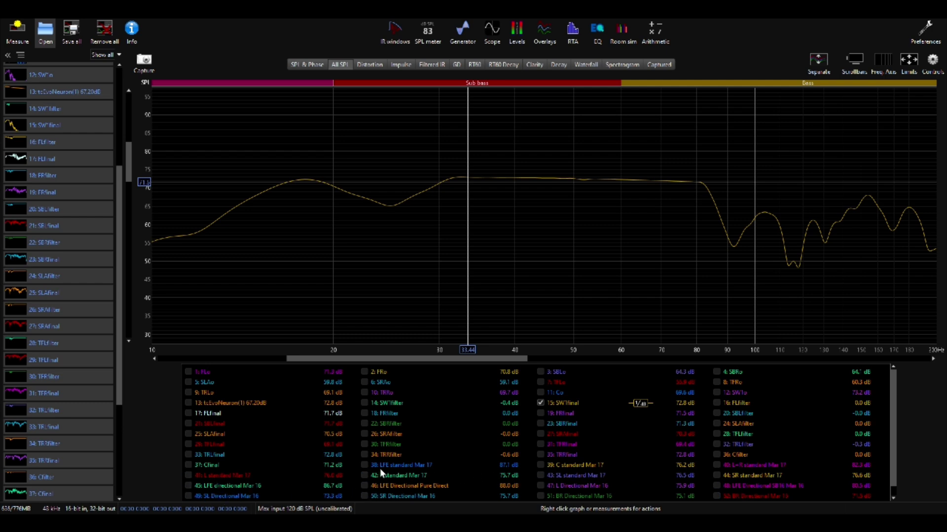
Step: Overlay 38: LFE standard Mar 17, shift it onto SW1final, and read levels near 24.88 Hz
click(365, 465)
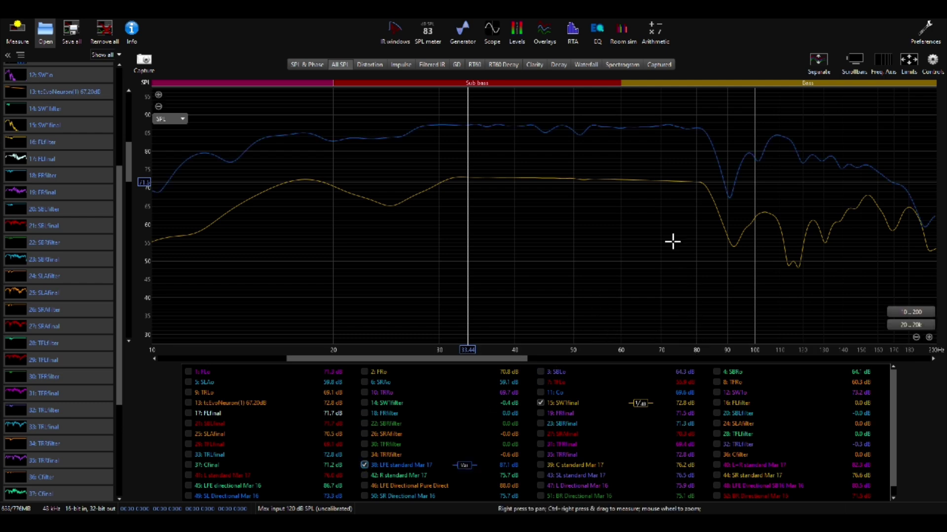
click(826, 68)
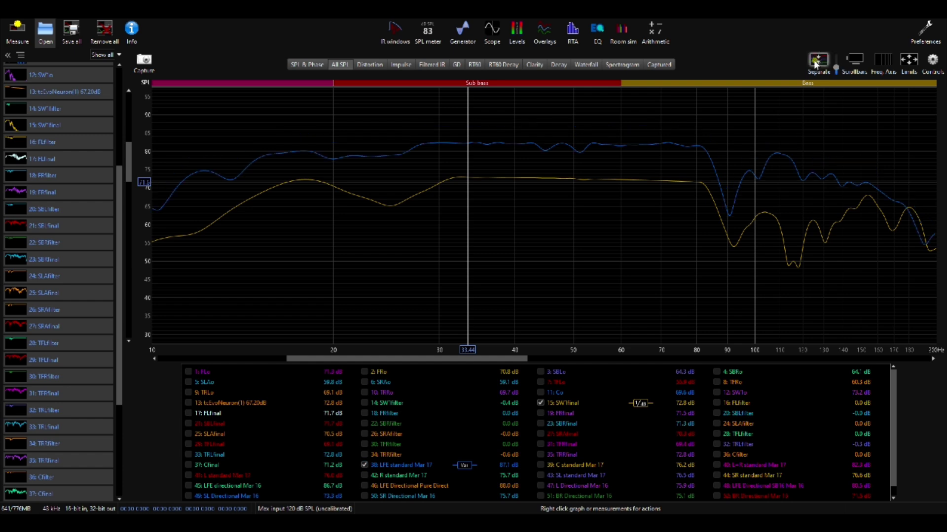
drag(835, 67, 831, 57)
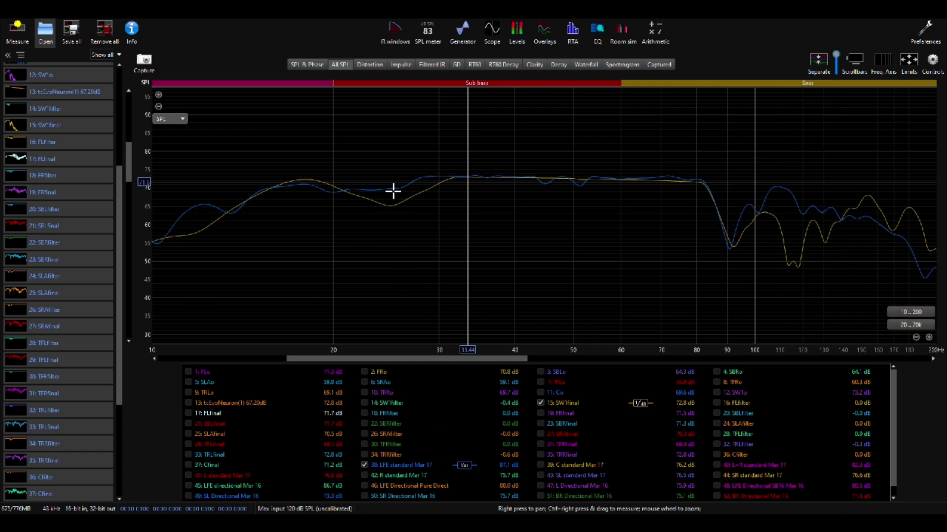
click(390, 188)
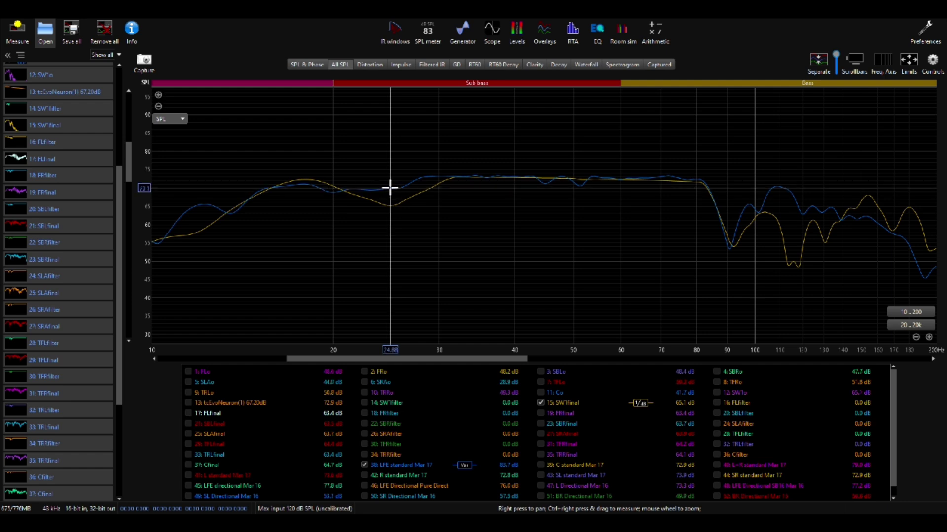